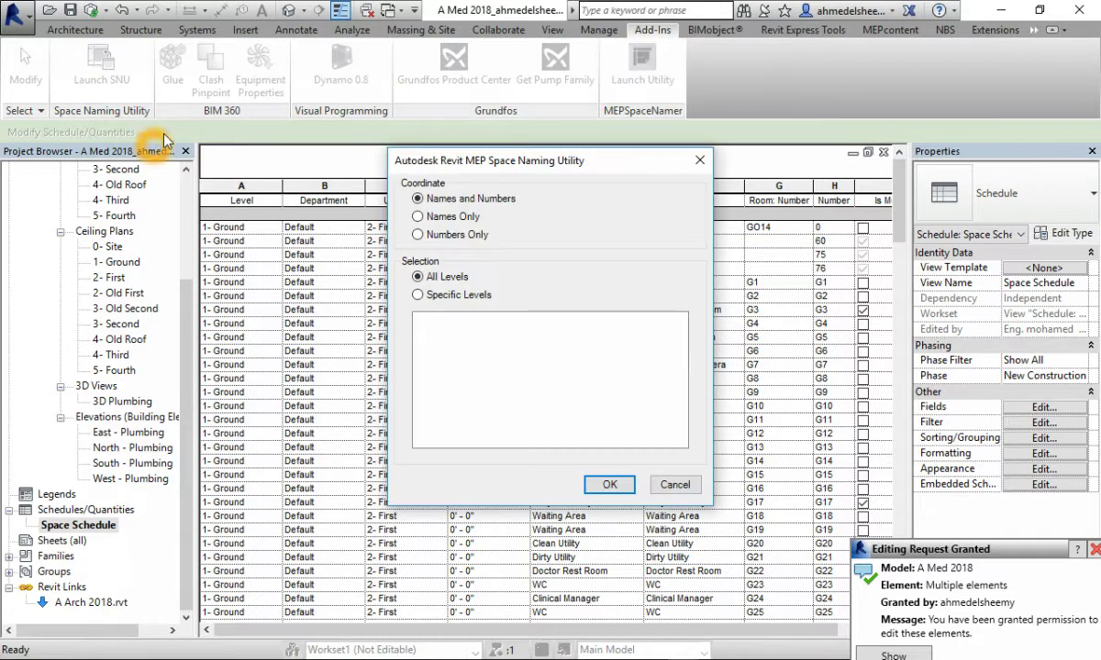
Run the Space Naming Utility twice for names and numbers on all levels, accepting the duplicate number warnings.
{"action": "left_click", "coordinate": [607, 486]}
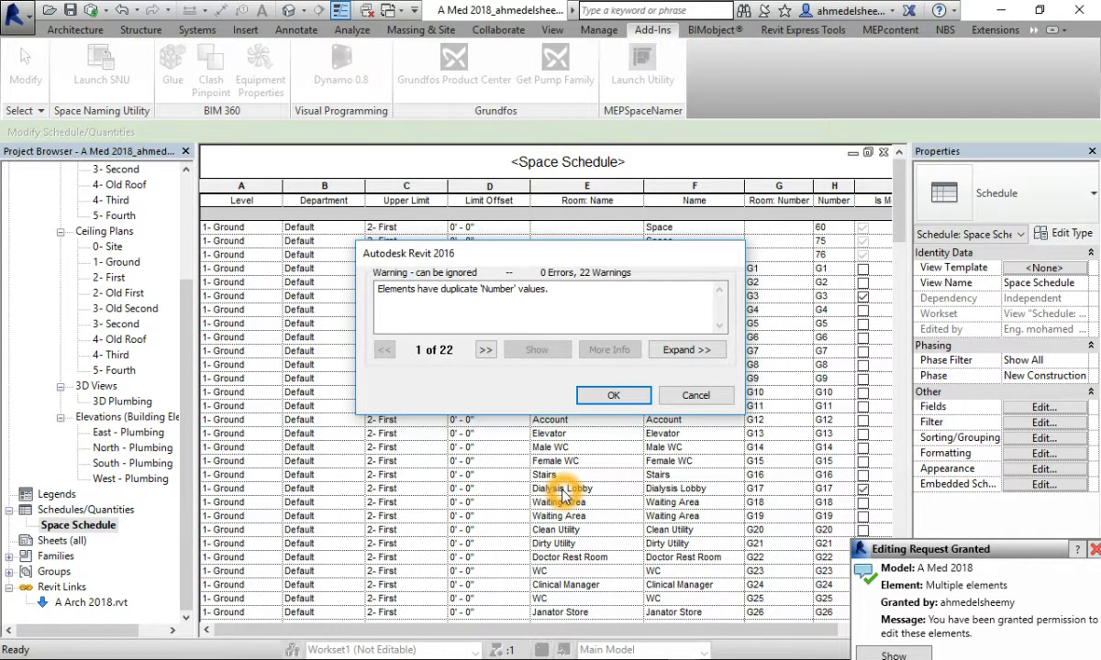
{"action": "left_click", "coordinate": [624, 395]}
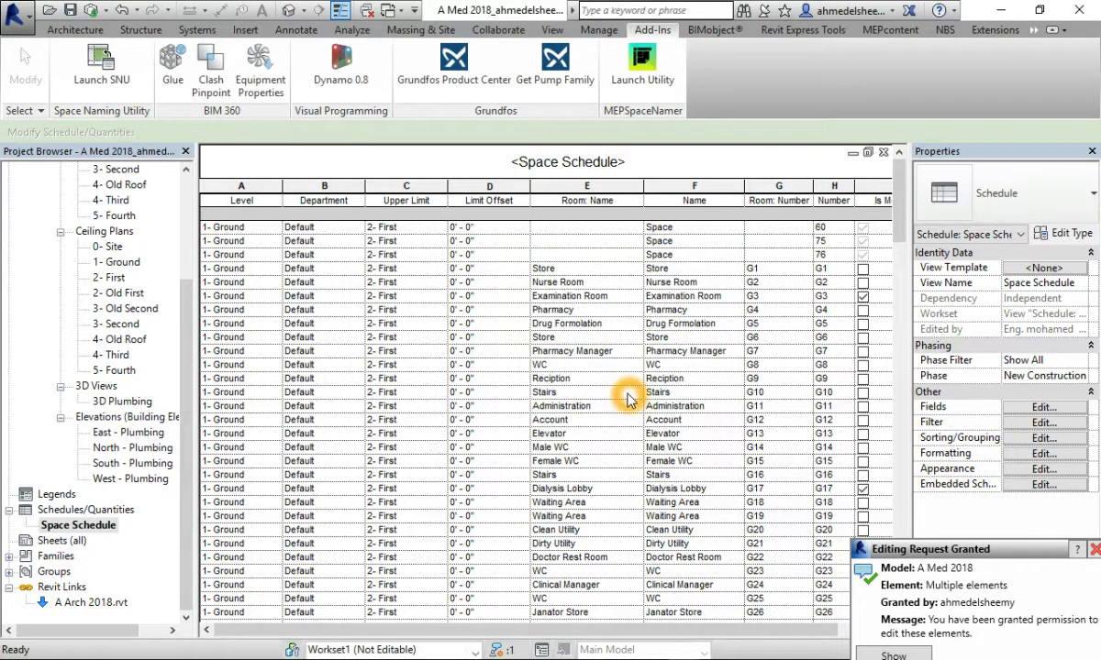
{"action": "left_click", "coordinate": [662, 383]}
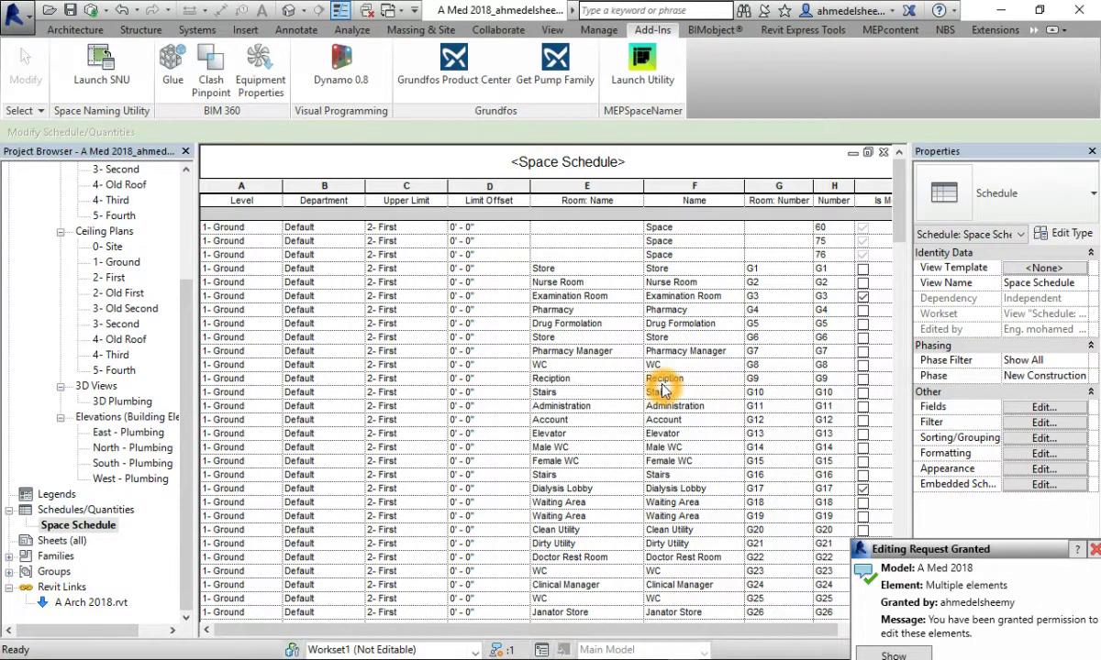
{"action": "left_click", "coordinate": [100, 84]}
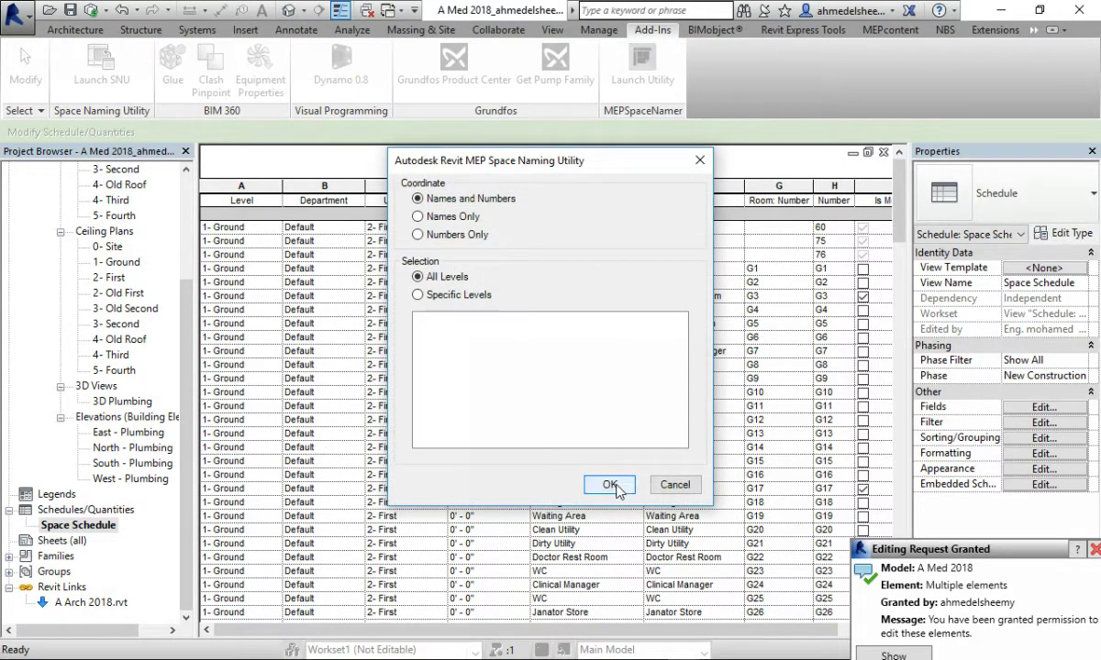
{"action": "left_click", "coordinate": [614, 554]}
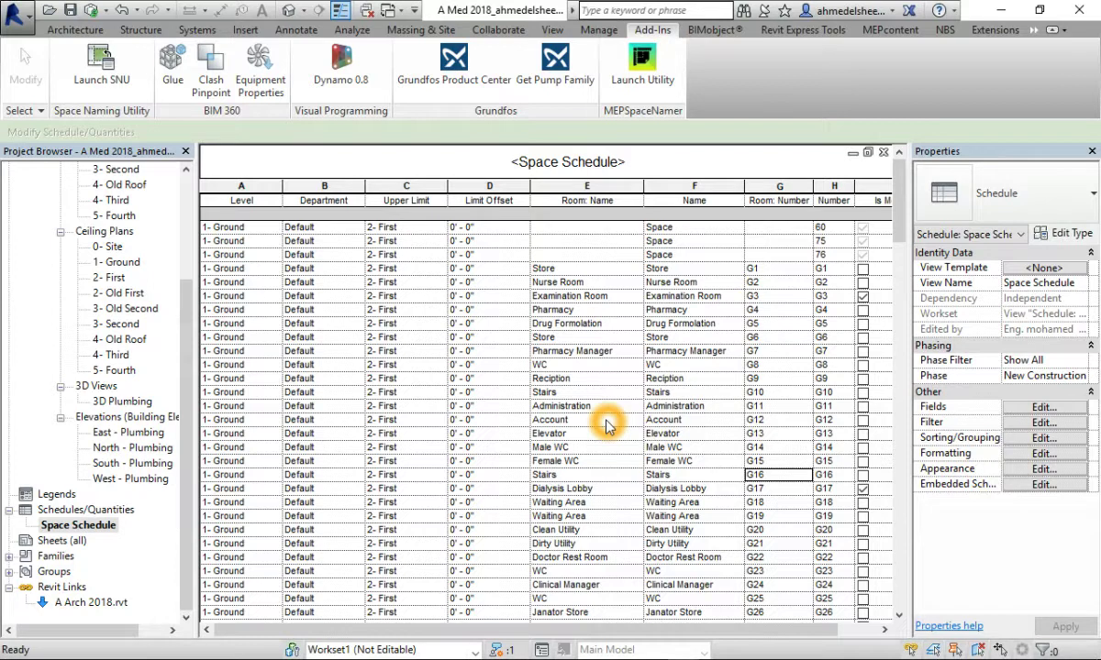
Reopen the Space Schedule and review the names and numbers of the ground-level spaces against their rooms.
{"action": "key", "text": "ctrl+Tab"}
{"action": "scroll", "coordinate": [188, 303], "scroll_direction": "up", "scroll_amount": 2}
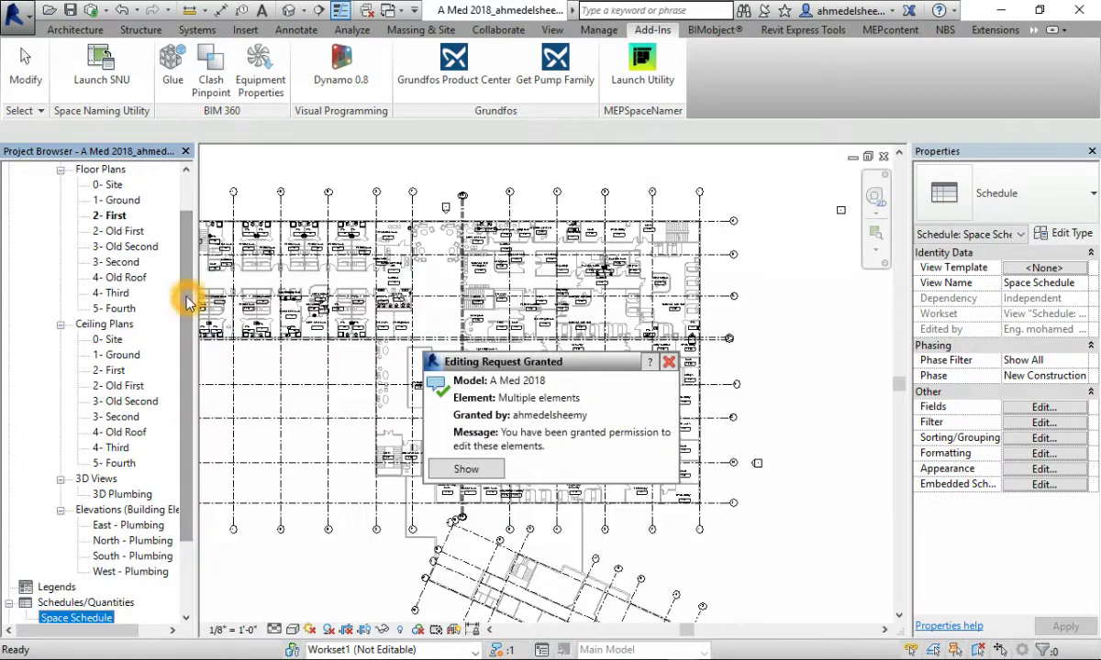
{"action": "scroll", "coordinate": [147, 385], "scroll_direction": "down", "scroll_amount": 3}
{"action": "double_click", "coordinate": [104, 547]}
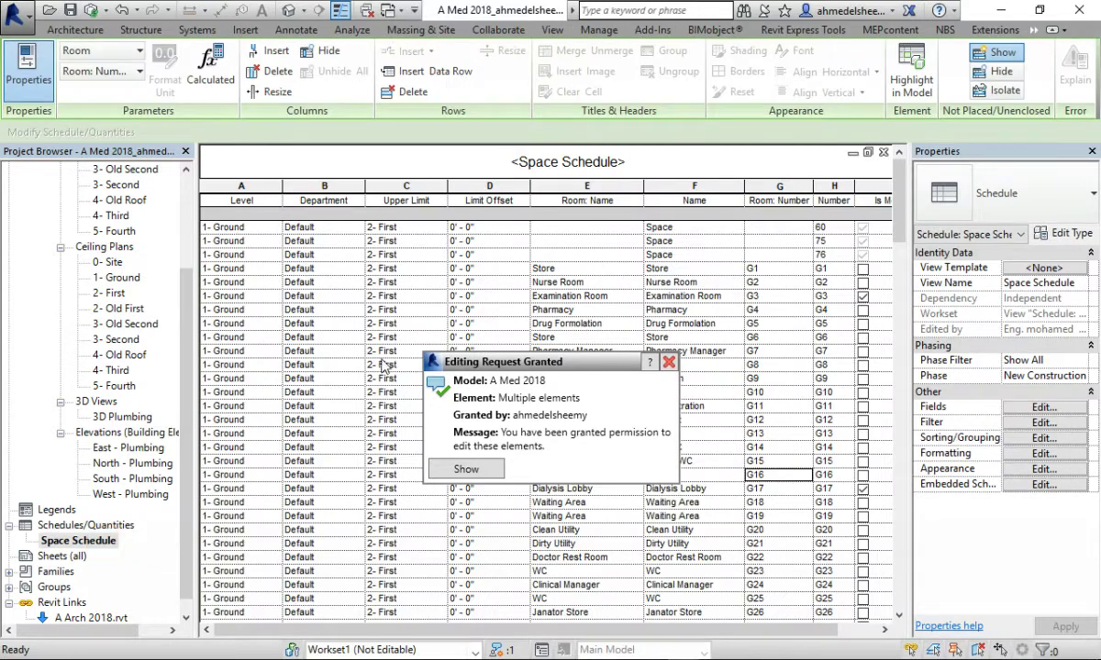
{"action": "scroll", "coordinate": [326, 248], "scroll_direction": "down", "scroll_amount": 10}
{"action": "scroll", "coordinate": [323, 446], "scroll_direction": "down", "scroll_amount": 20}
{"action": "left_click", "coordinate": [332, 450]}
{"action": "left_click", "coordinate": [341, 517]}
{"action": "scroll", "coordinate": [344, 515], "scroll_direction": "up", "scroll_amount": 20}
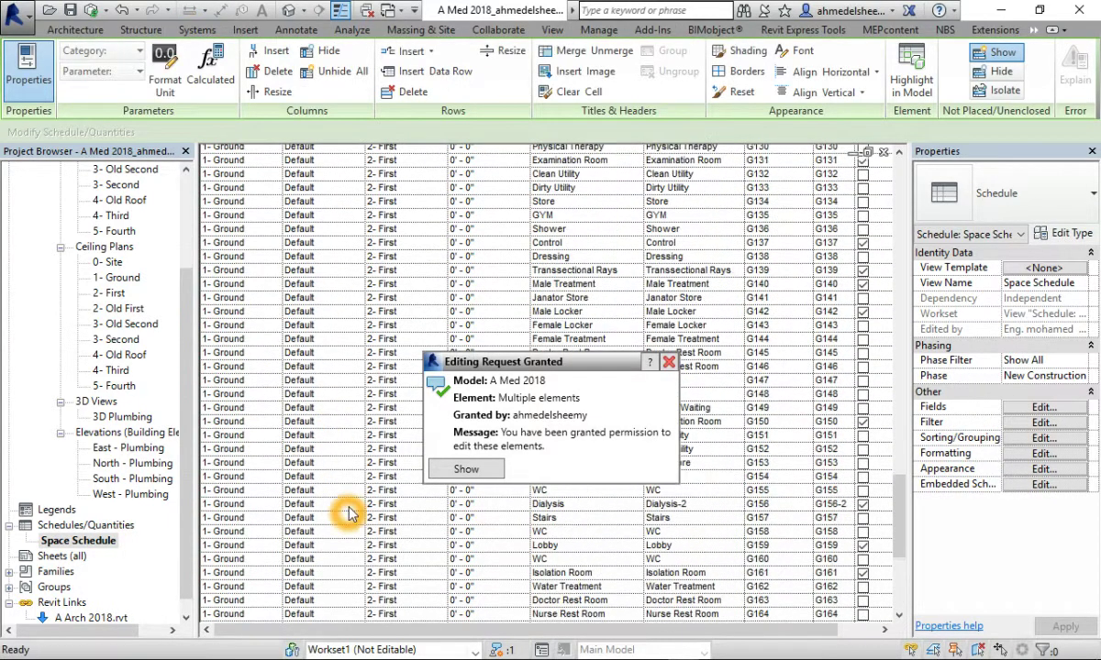
{"action": "scroll", "coordinate": [348, 513], "scroll_direction": "up", "scroll_amount": 9}
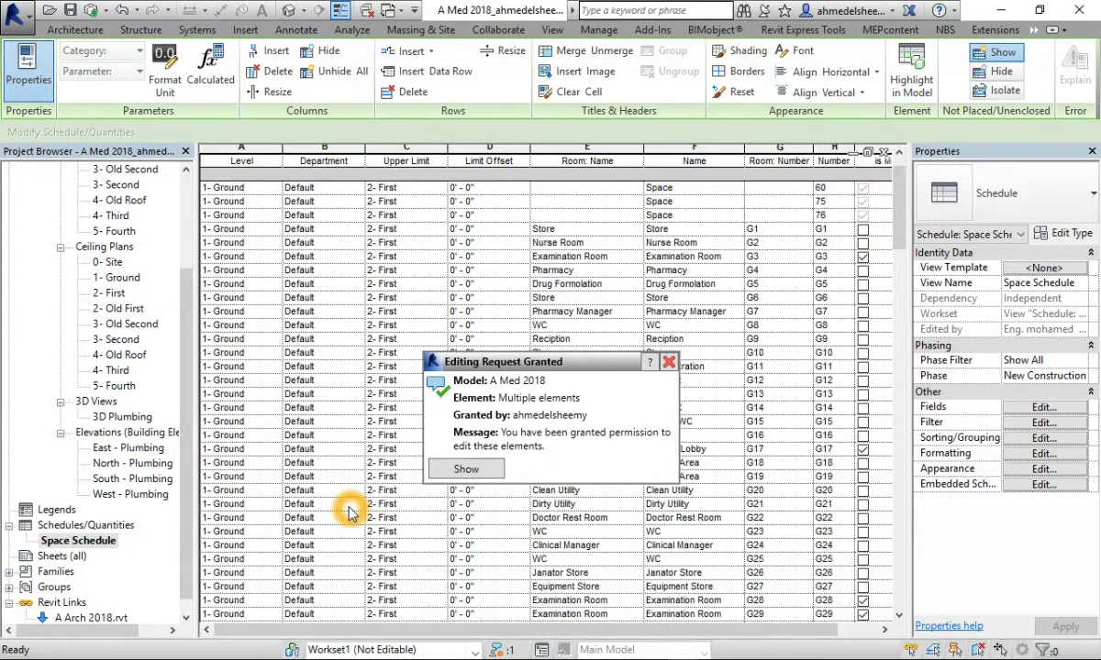
{"action": "left_click", "coordinate": [348, 514]}
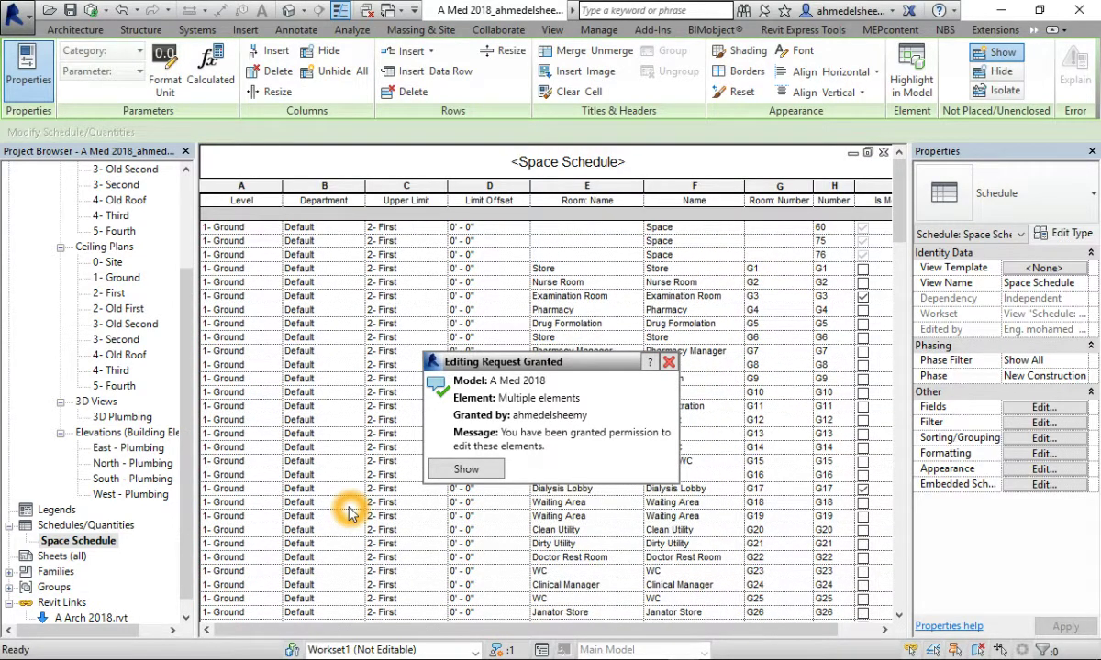
Try to add a second schedule filter for Number contains GO, alongside the Level equals 1- Ground filter.
{"action": "left_click", "coordinate": [1046, 422]}
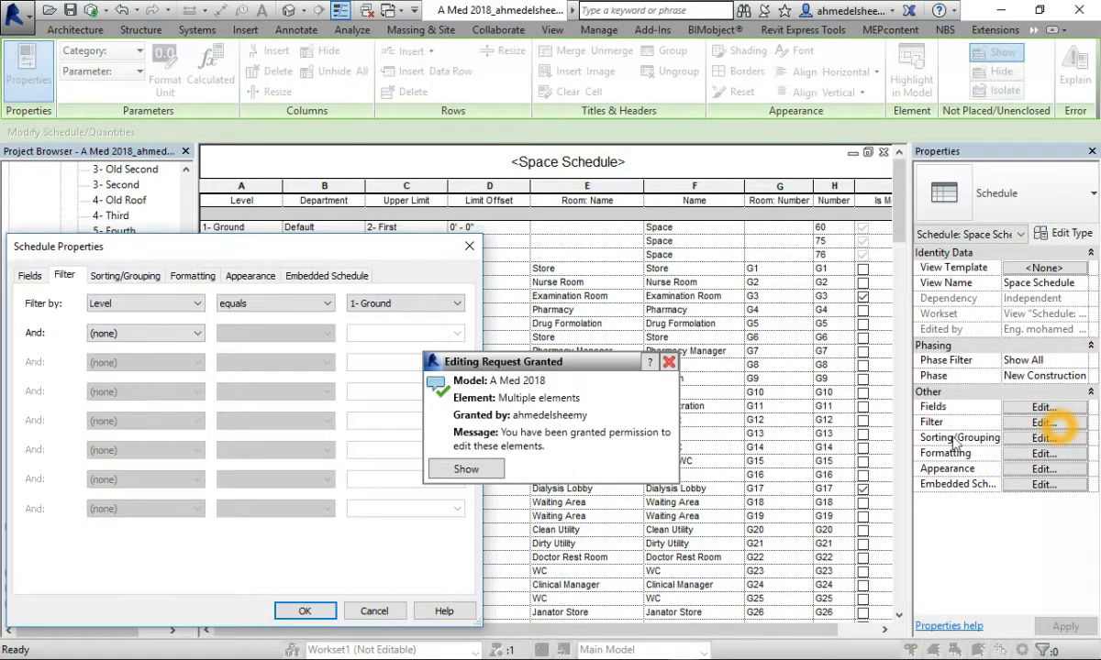
{"action": "left_click", "coordinate": [202, 341]}
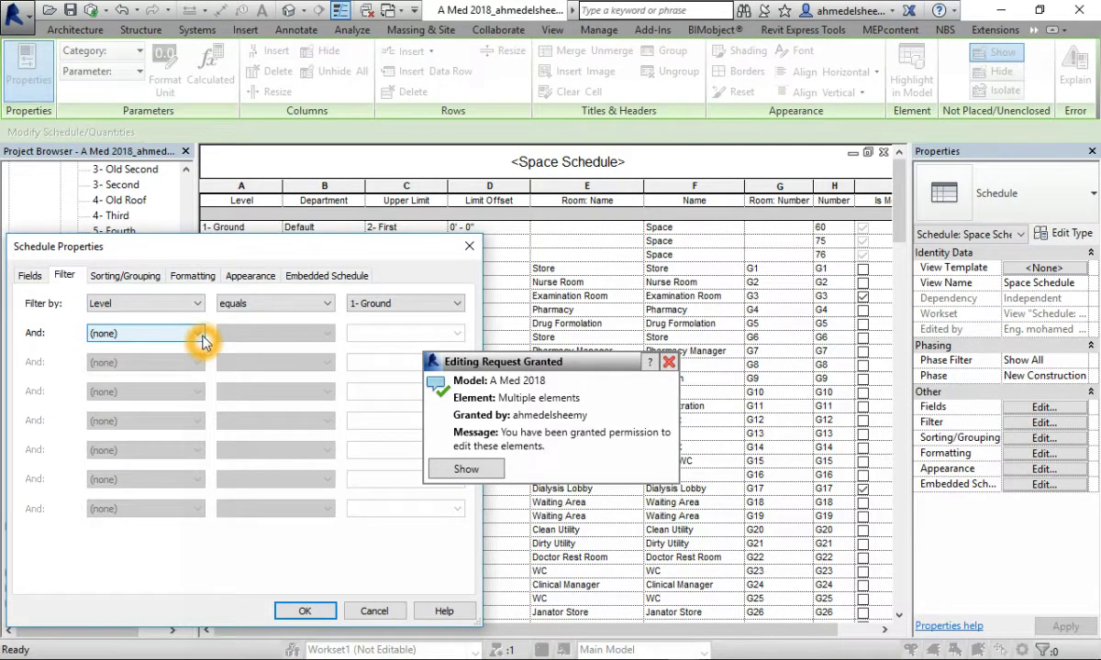
{"action": "left_click", "coordinate": [203, 341]}
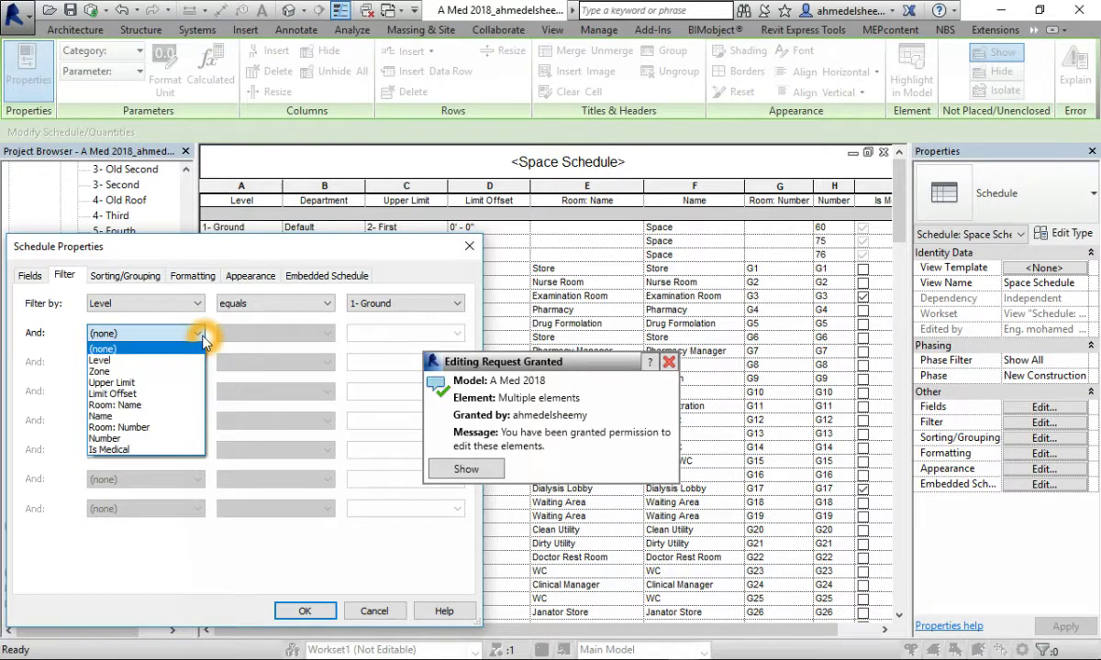
{"action": "left_click", "coordinate": [165, 438]}
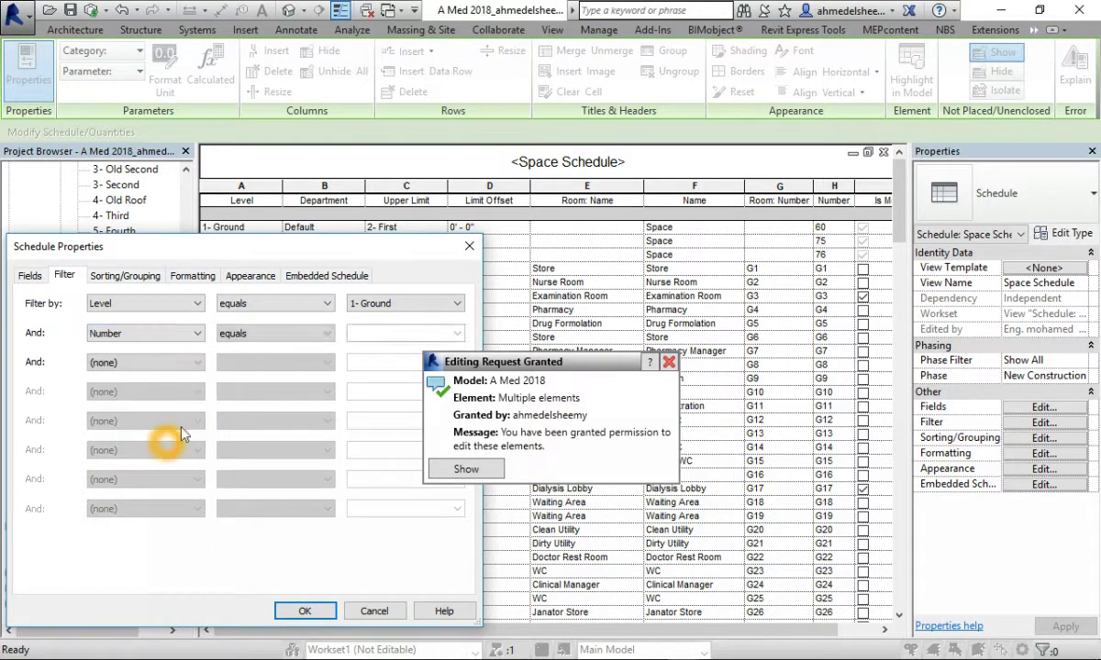
{"action": "left_click", "coordinate": [330, 334]}
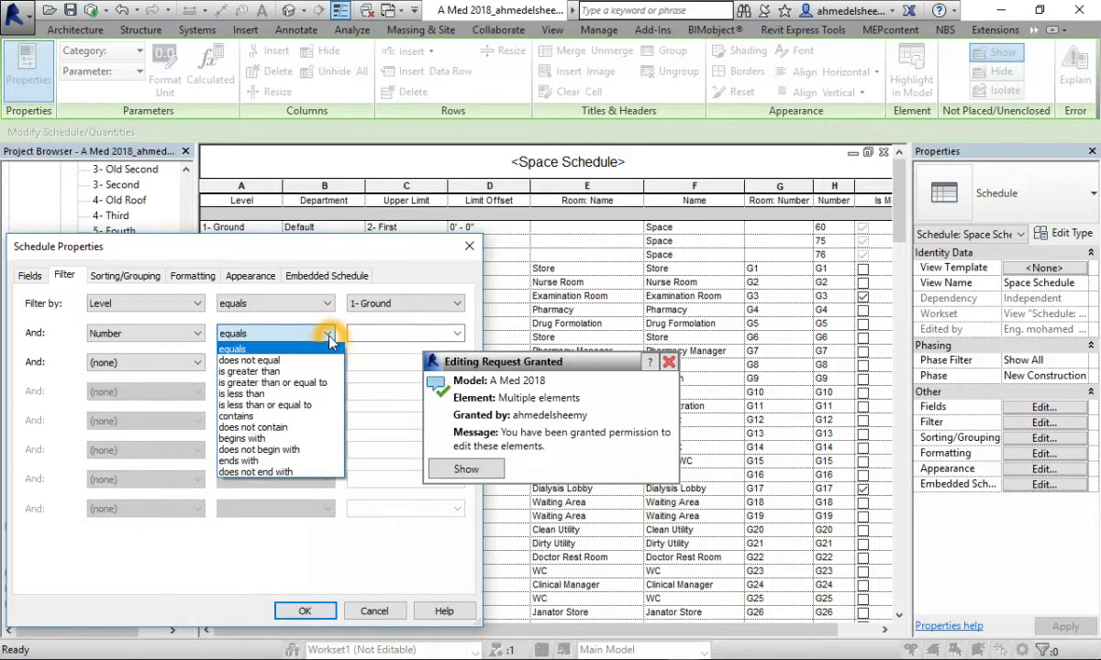
{"action": "left_click", "coordinate": [312, 415]}
{"action": "left_click", "coordinate": [366, 332]}
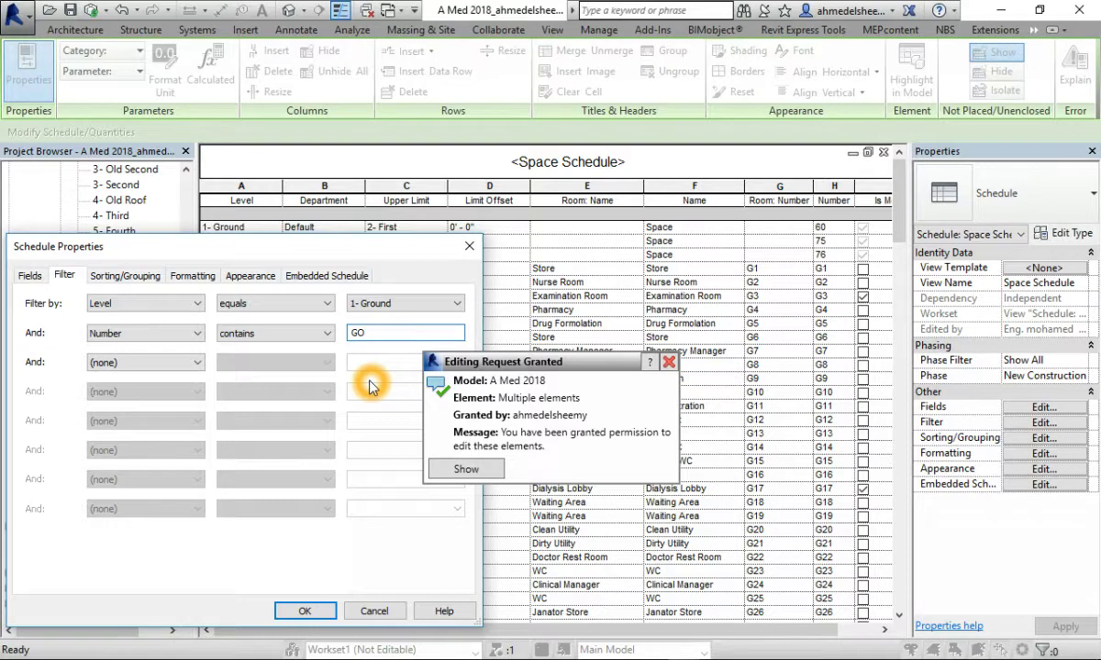
{"action": "left_click", "coordinate": [305, 610]}
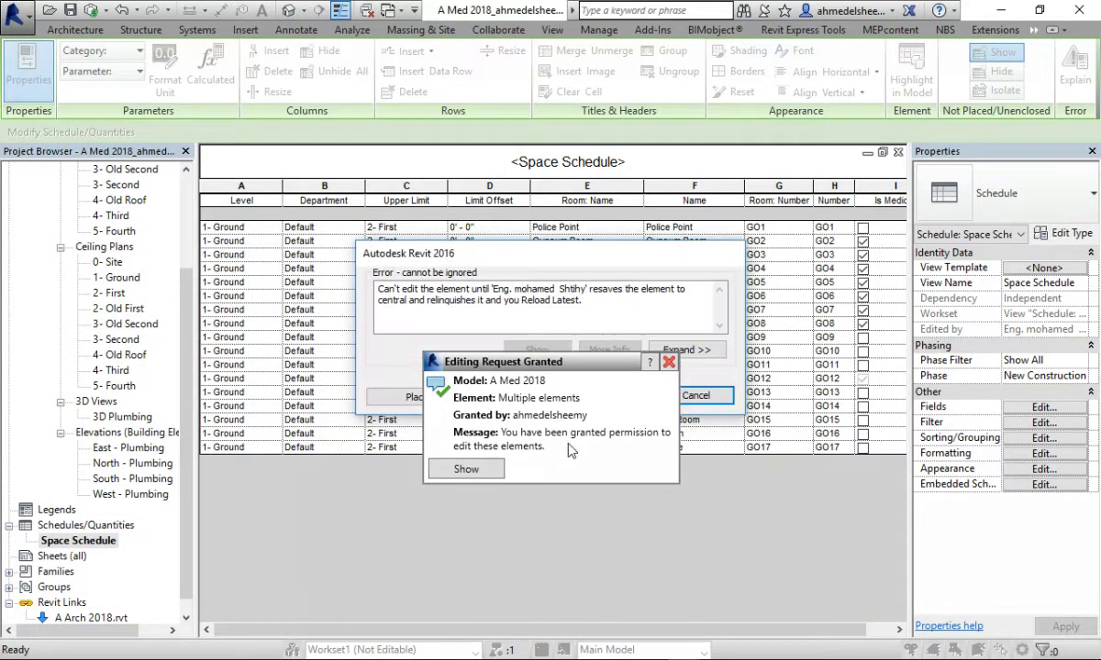
Place an editing request for the Space Schedule and dismiss the request notifications.
{"action": "left_click_drag", "start_coordinate": [532, 367], "coordinate": [553, 474]}
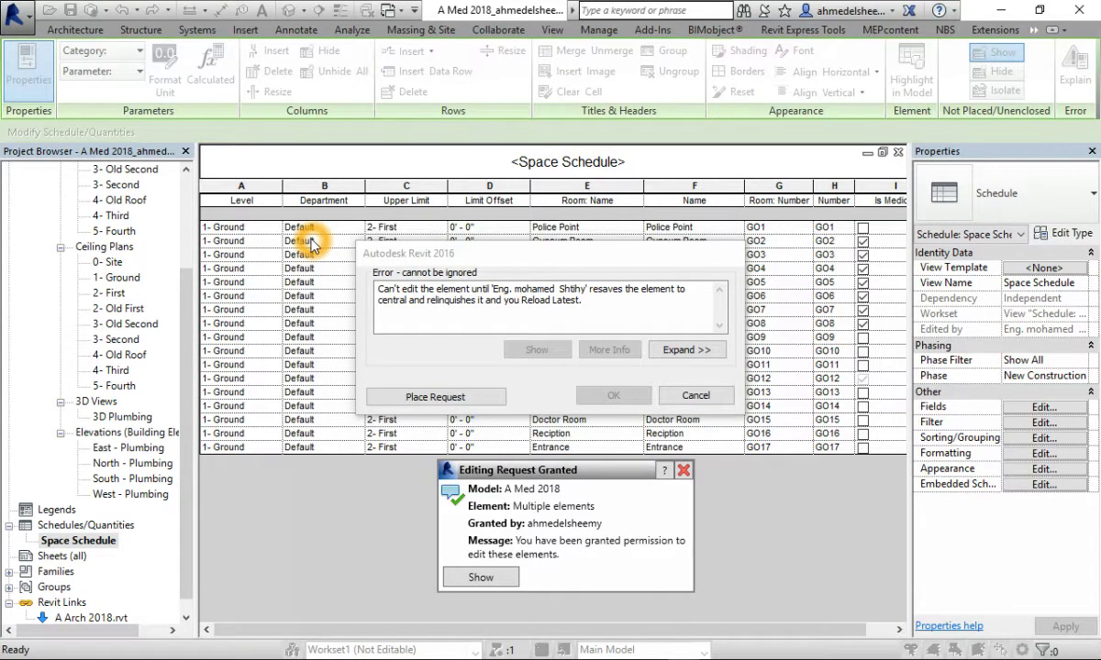
{"action": "left_click", "coordinate": [433, 396]}
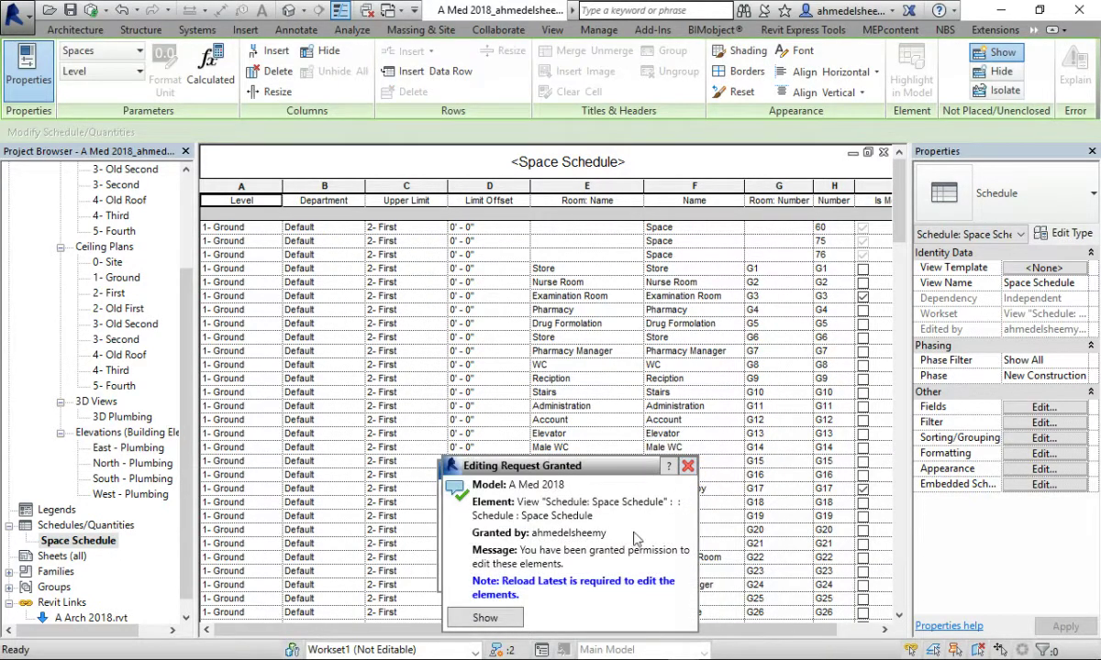
{"action": "left_click", "coordinate": [683, 471]}
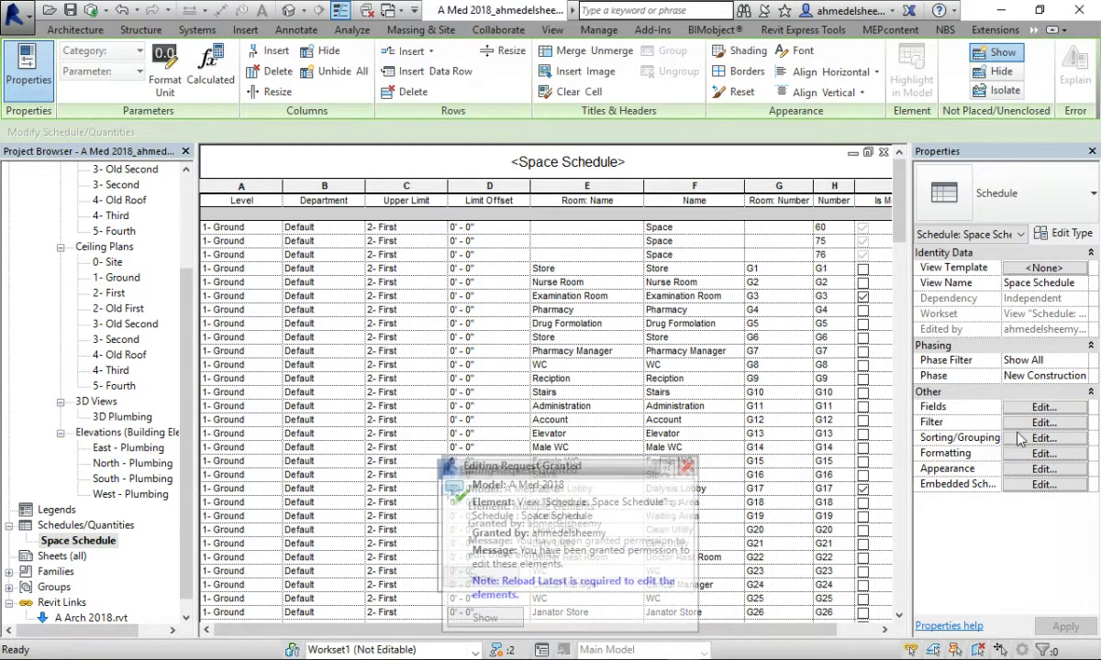
{"action": "left_click", "coordinate": [687, 466]}
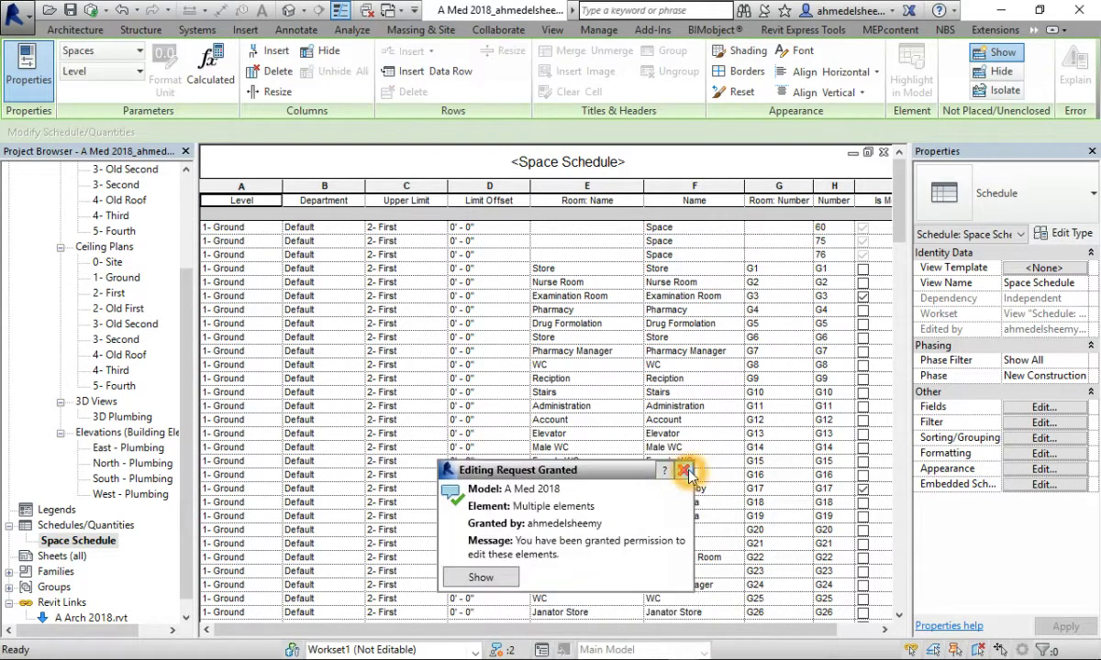
{"action": "left_click", "coordinate": [687, 467]}
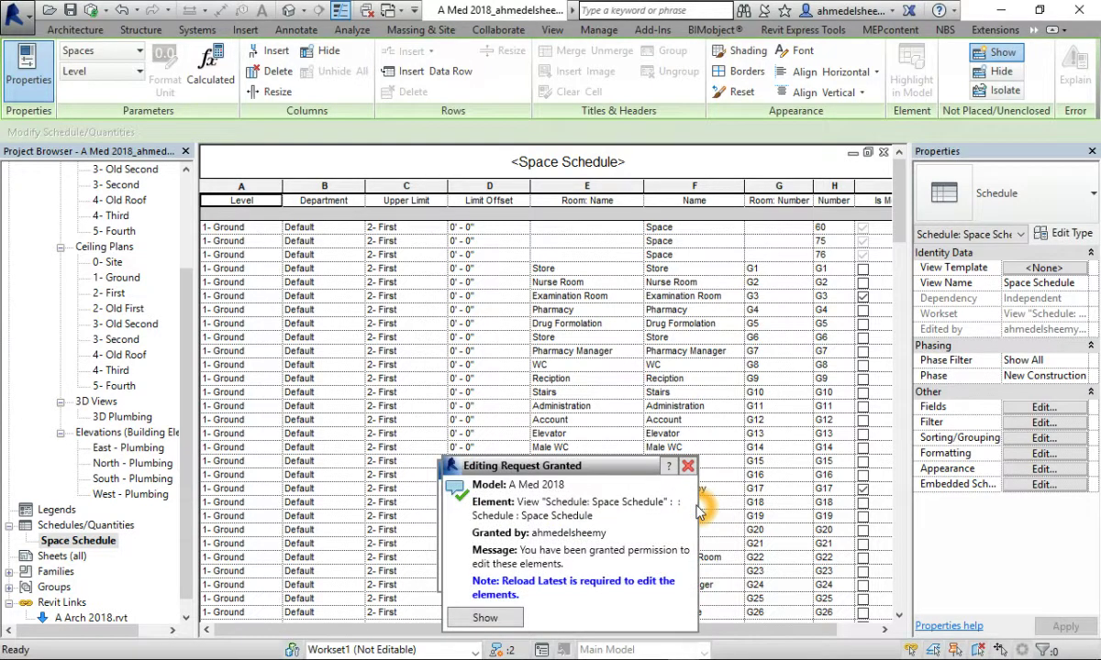
{"action": "left_click", "coordinate": [688, 465]}
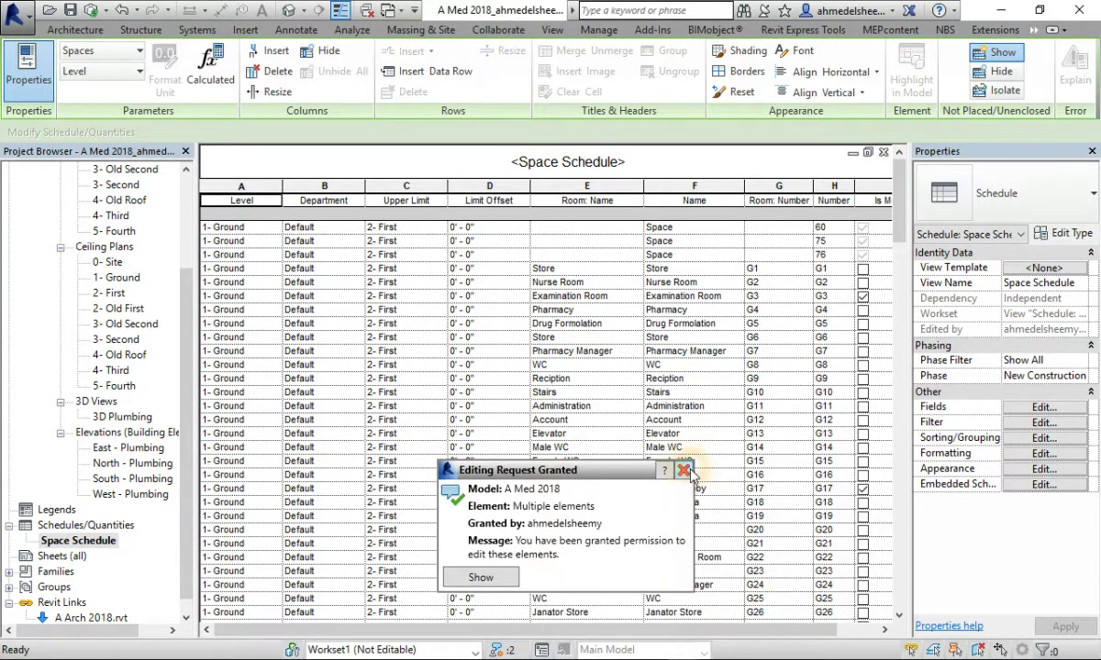
{"action": "left_click", "coordinate": [688, 459]}
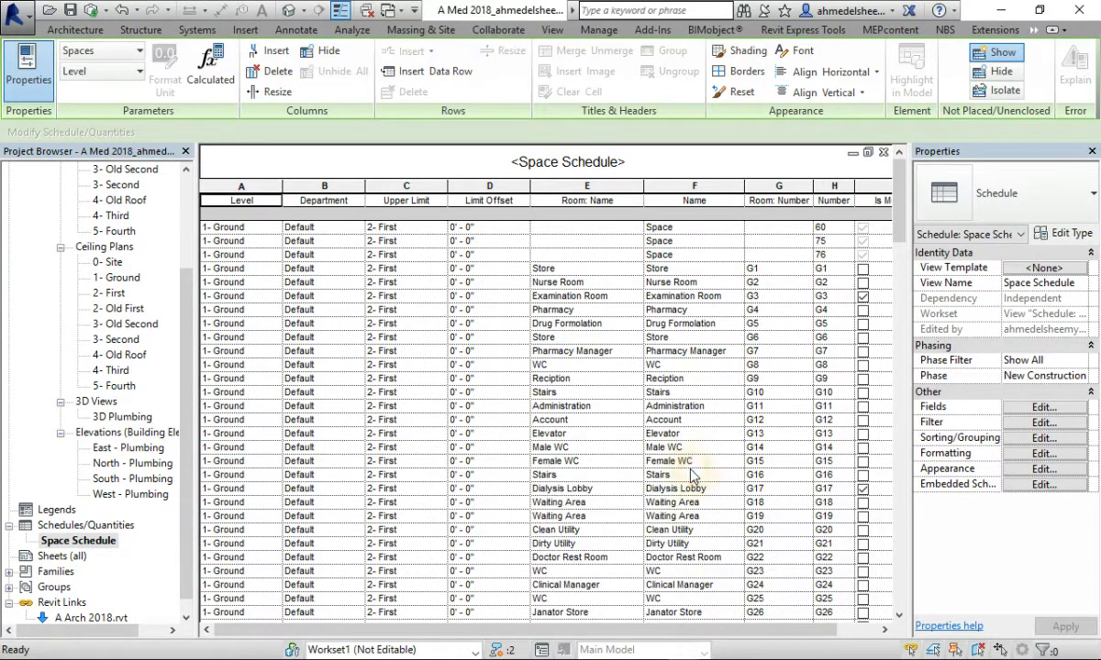
Try again to filter the ground-level spaces by Number contains GO, and cancel the edit.
{"action": "left_click", "coordinate": [1042, 422]}
{"action": "left_click", "coordinate": [188, 335]}
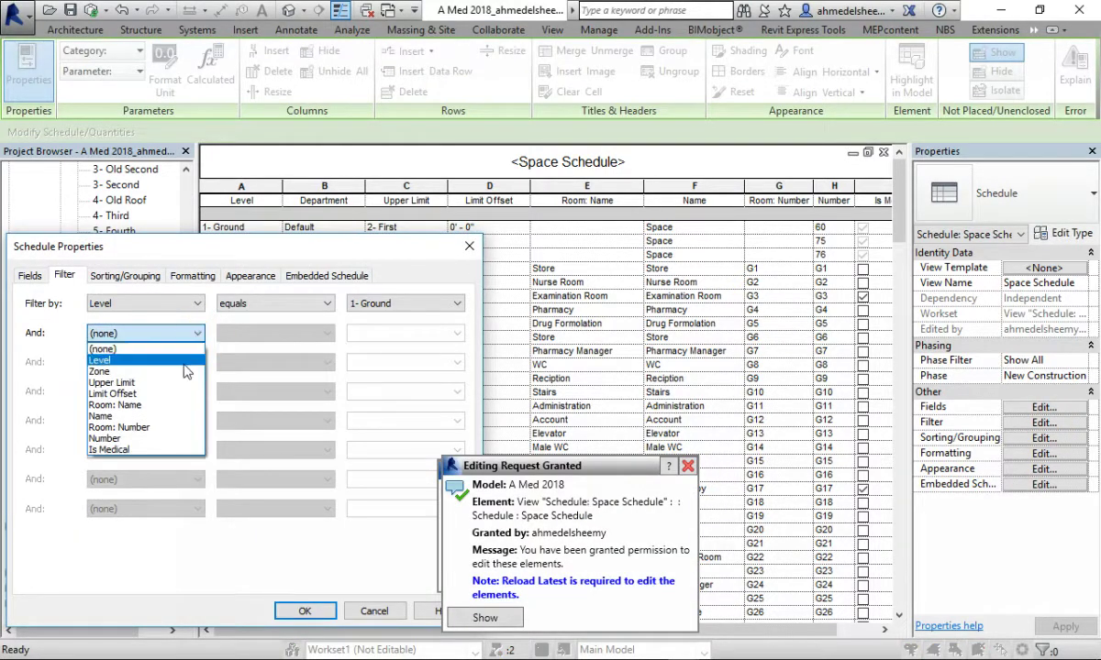
{"action": "left_click", "coordinate": [138, 440]}
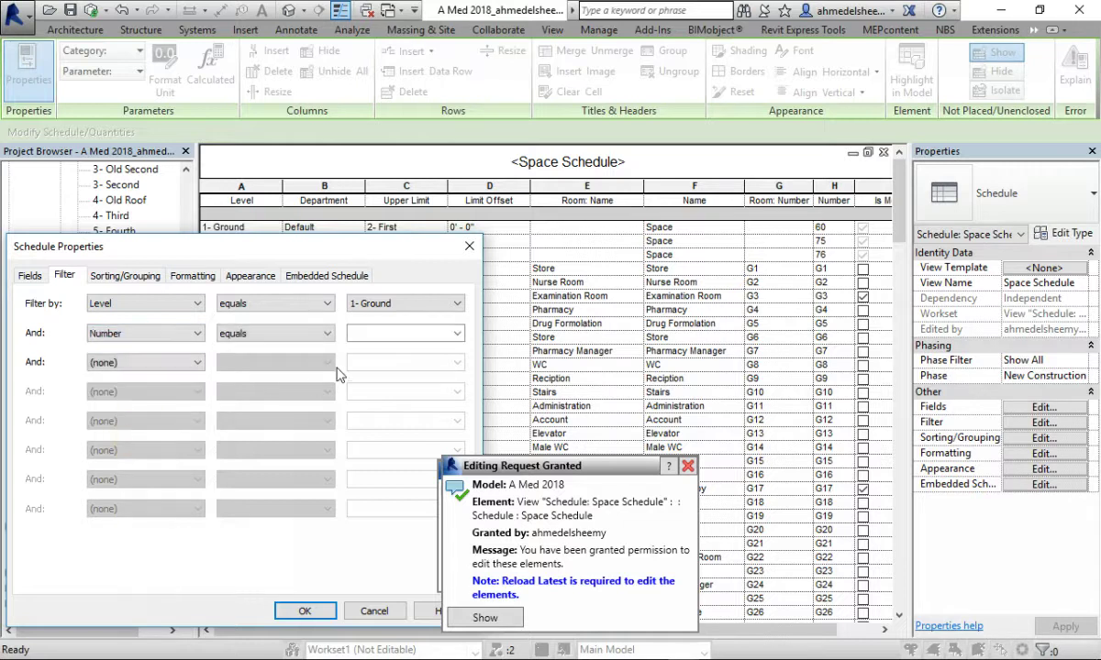
{"action": "left_click", "coordinate": [328, 335]}
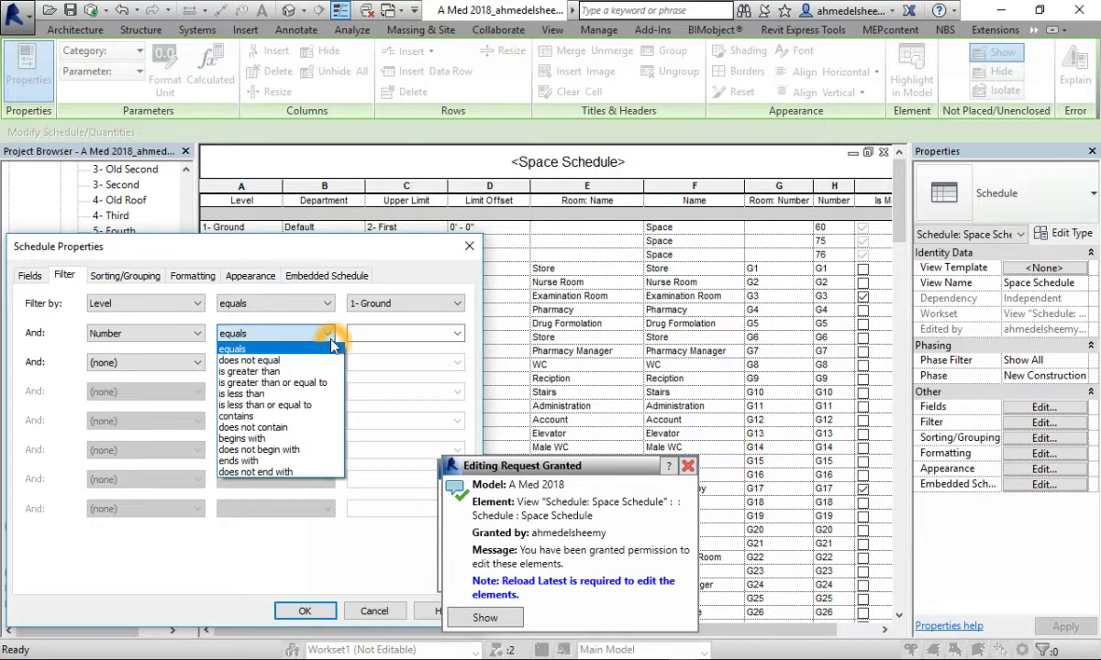
{"action": "left_click", "coordinate": [265, 417]}
{"action": "left_click", "coordinate": [381, 335]}
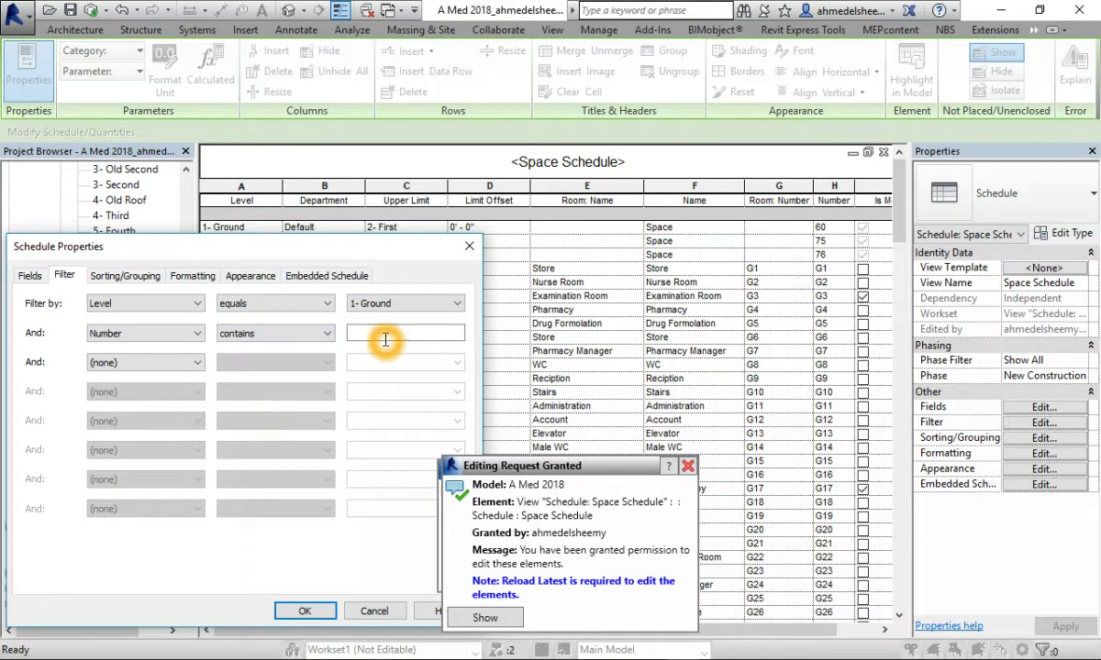
{"action": "left_click", "coordinate": [393, 332]}
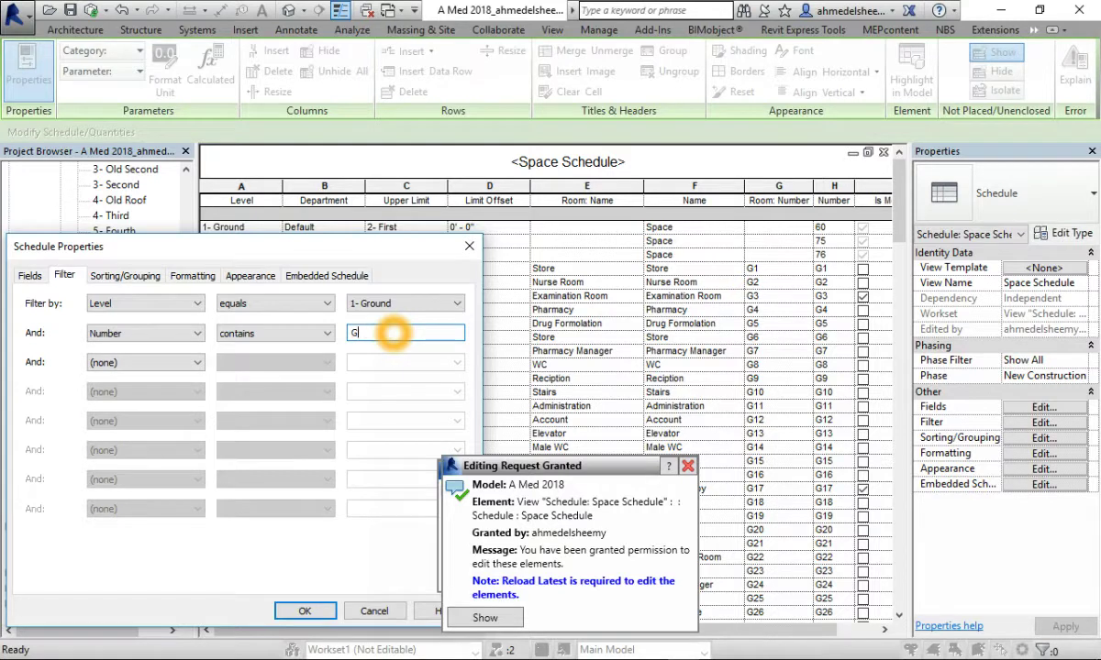
{"action": "left_click", "coordinate": [308, 610]}
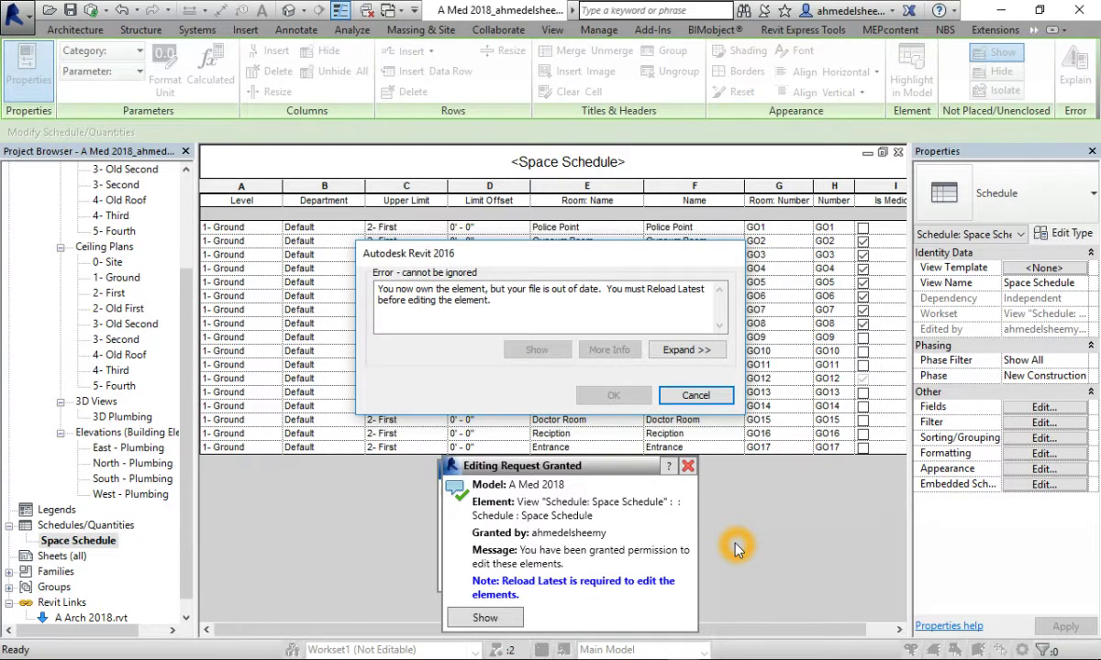
{"action": "left_click", "coordinate": [707, 396]}
Reload the latest changes from the central model and dismiss an editing request notification.
{"action": "left_click", "coordinate": [457, 230]}
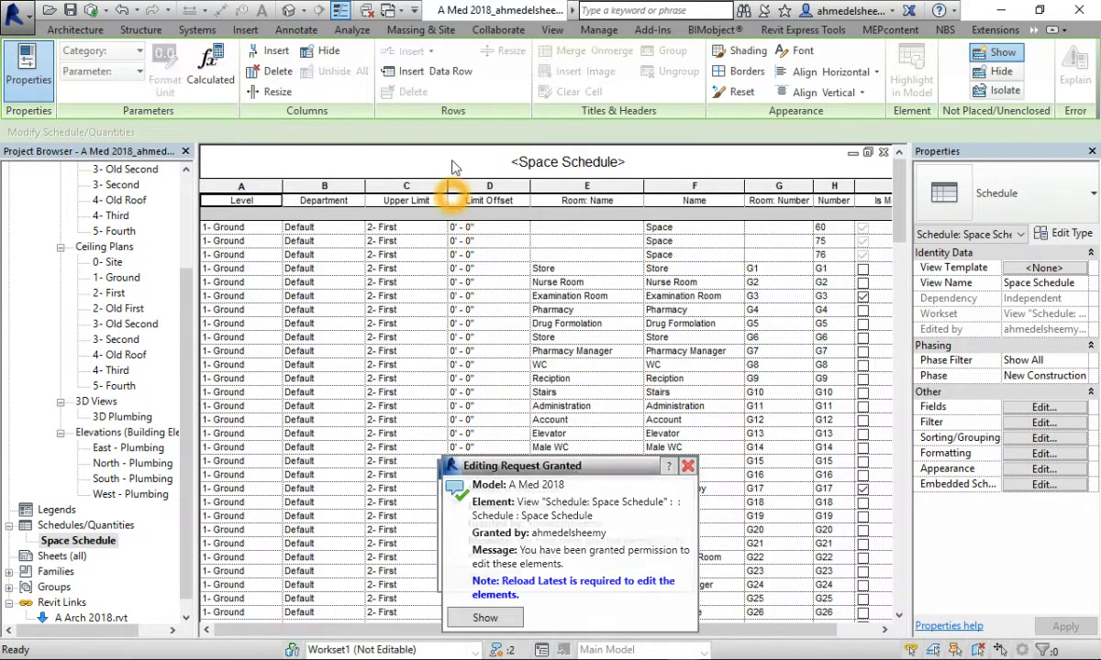
{"action": "left_click", "coordinate": [496, 30]}
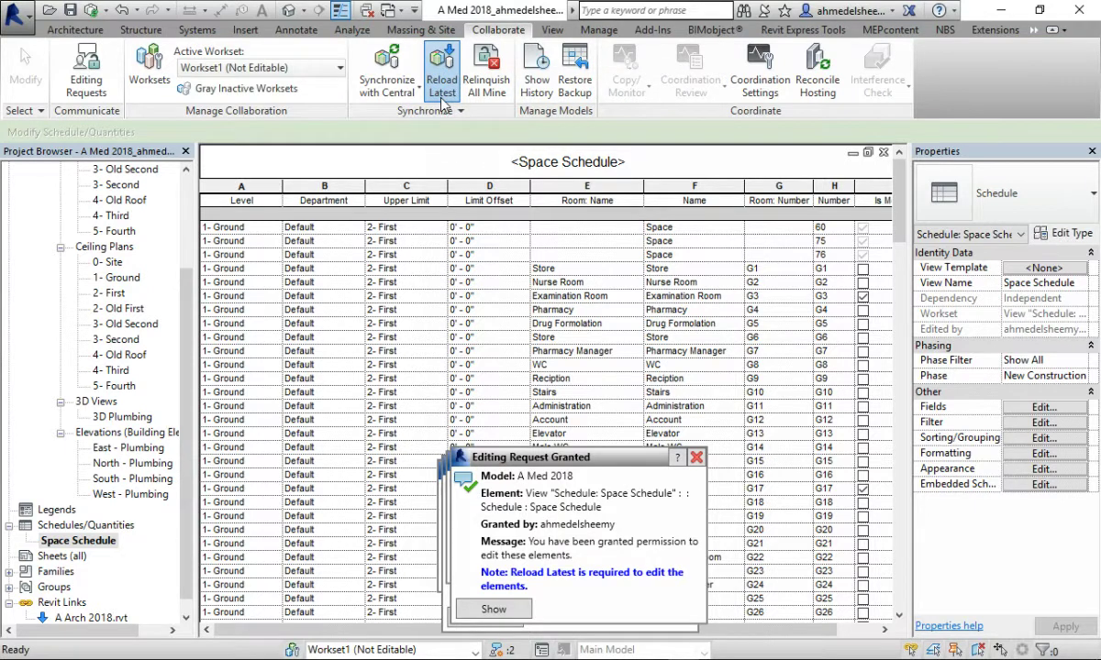
{"action": "left_click", "coordinate": [696, 458]}
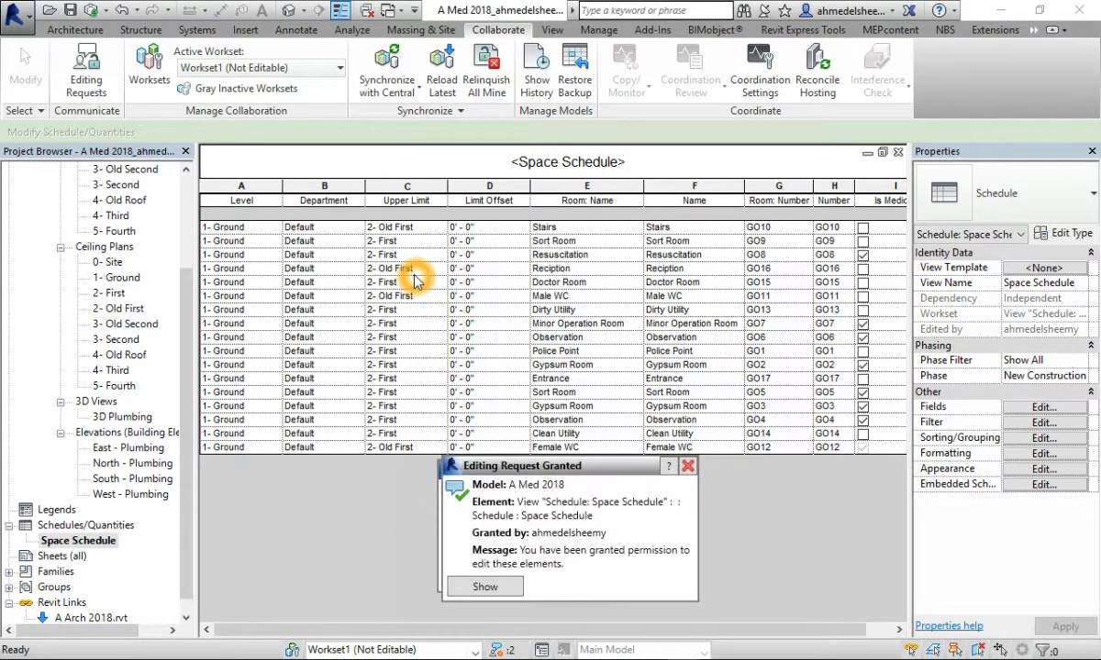
Set the upper limits of Sort Room GO9 and Resuscitation GO8 to 2- Old First in the Space Schedule.
{"action": "left_click", "coordinate": [431, 243]}
{"action": "left_click", "coordinate": [443, 241]}
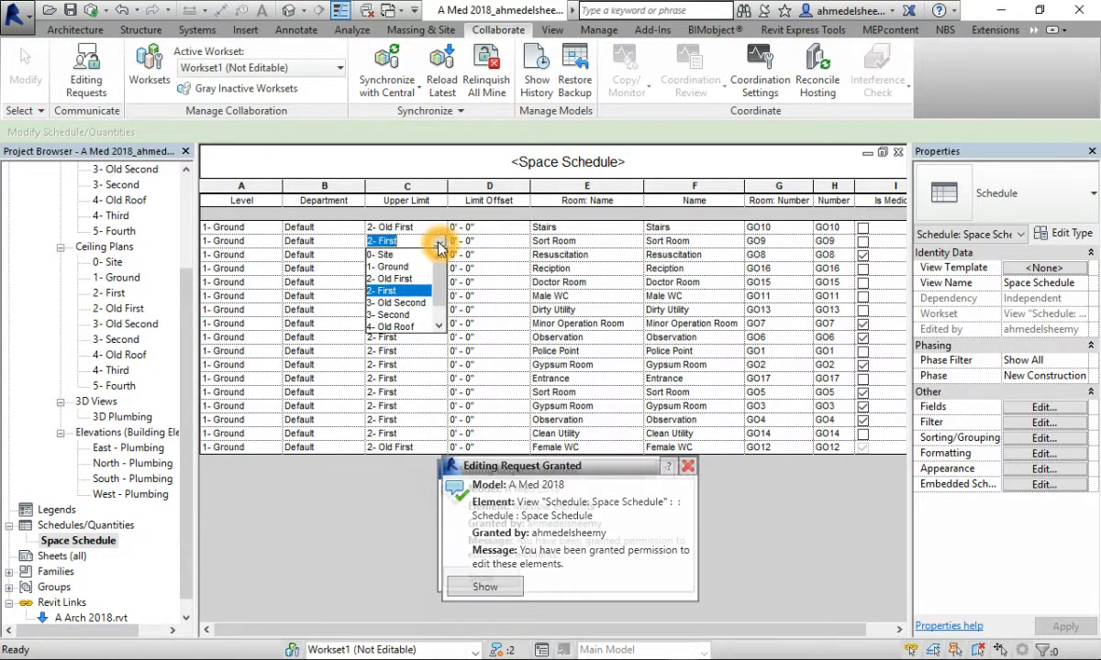
{"action": "left_click", "coordinate": [441, 243]}
{"action": "left_click", "coordinate": [438, 246]}
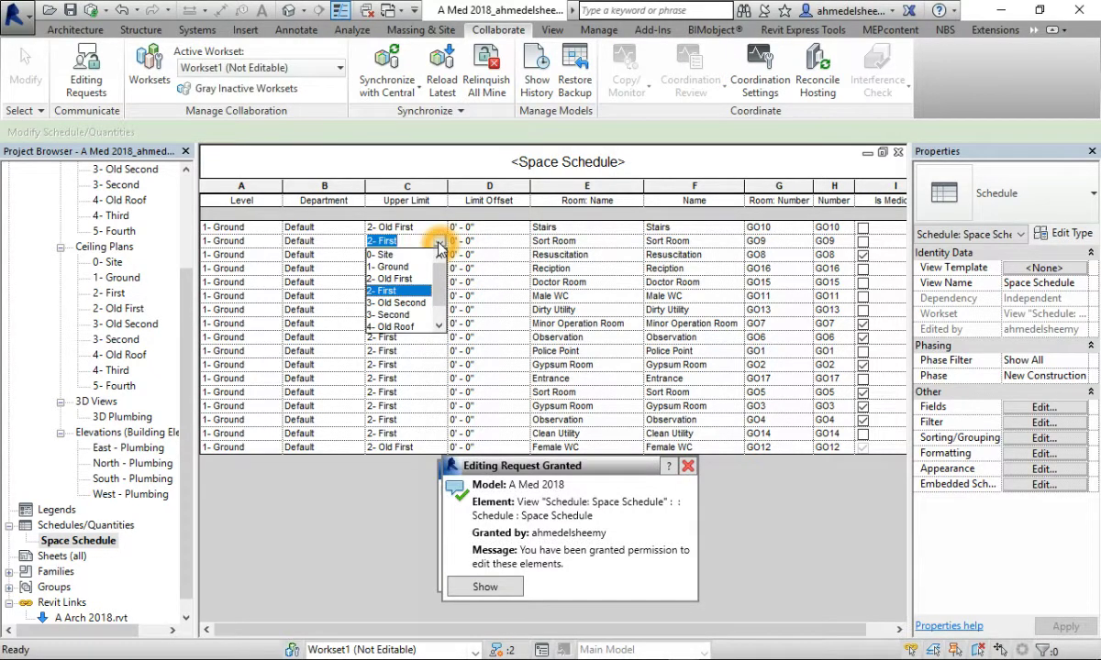
{"action": "left_click", "coordinate": [392, 278]}
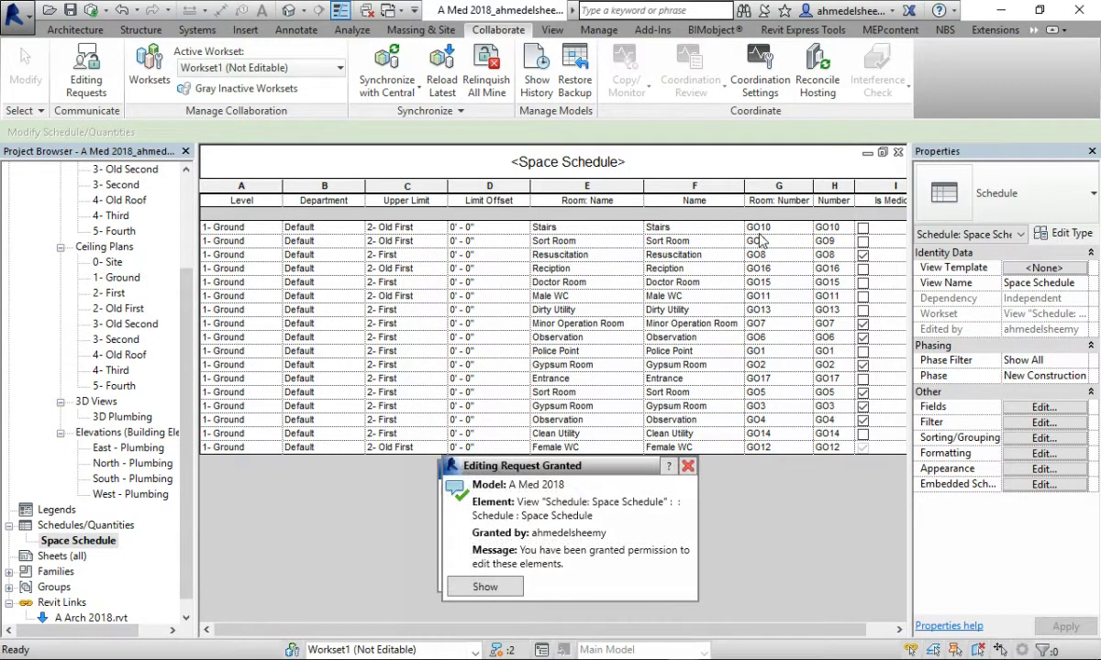
{"action": "left_click", "coordinate": [410, 254]}
{"action": "left_click", "coordinate": [410, 254]}
{"action": "left_click", "coordinate": [418, 290]}
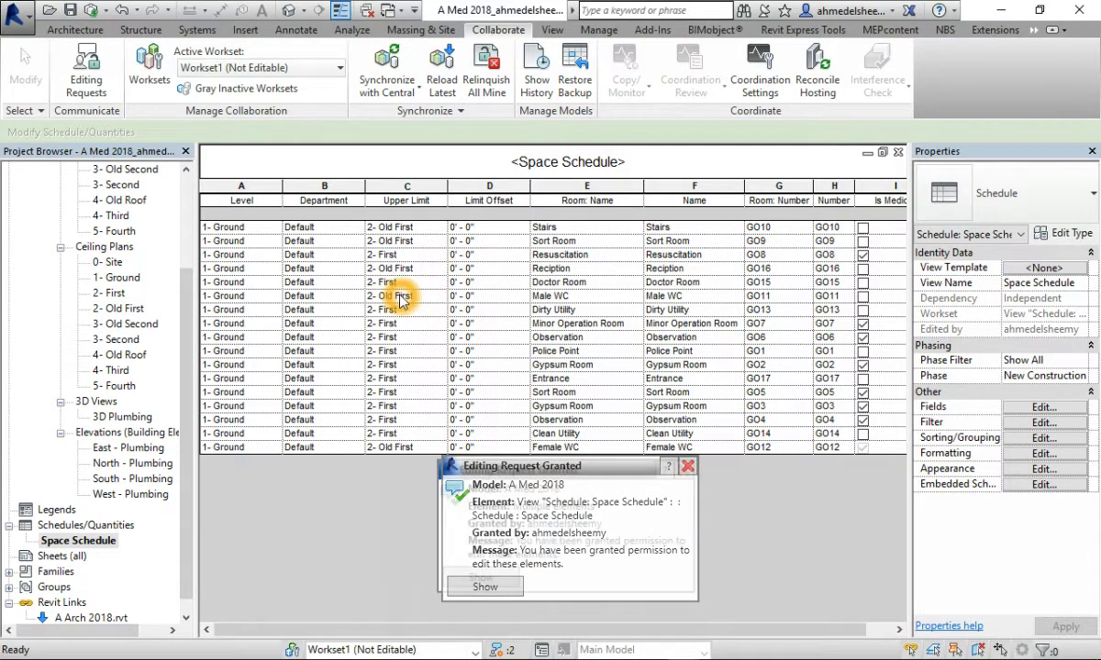
{"action": "left_click", "coordinate": [438, 254]}
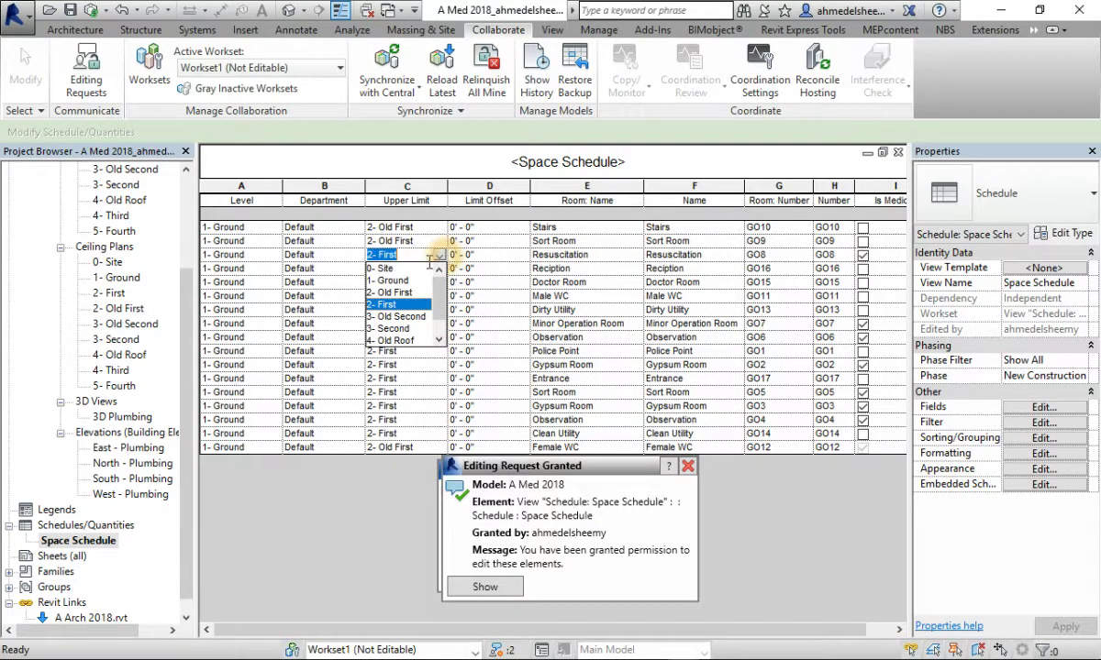
{"action": "left_click", "coordinate": [399, 304]}
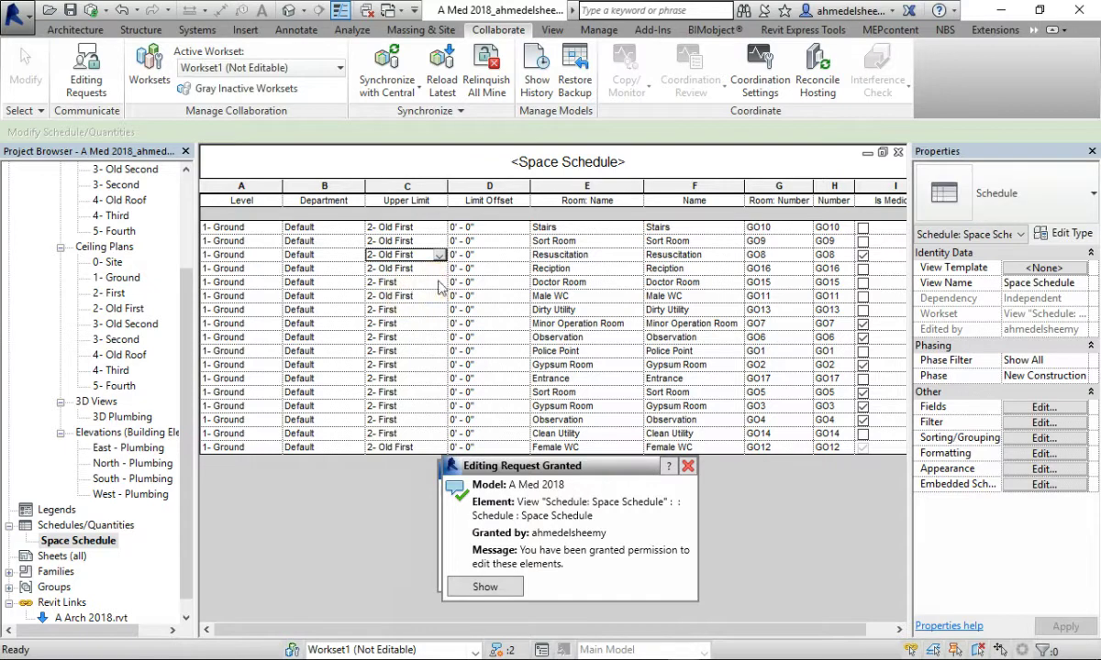
Set the upper limits of Doctor Room GO15, Dirty Utility GO13 and Minor Operation Room GO7 to 2- Old First.
{"action": "left_click", "coordinate": [442, 289]}
{"action": "left_click", "coordinate": [441, 286]}
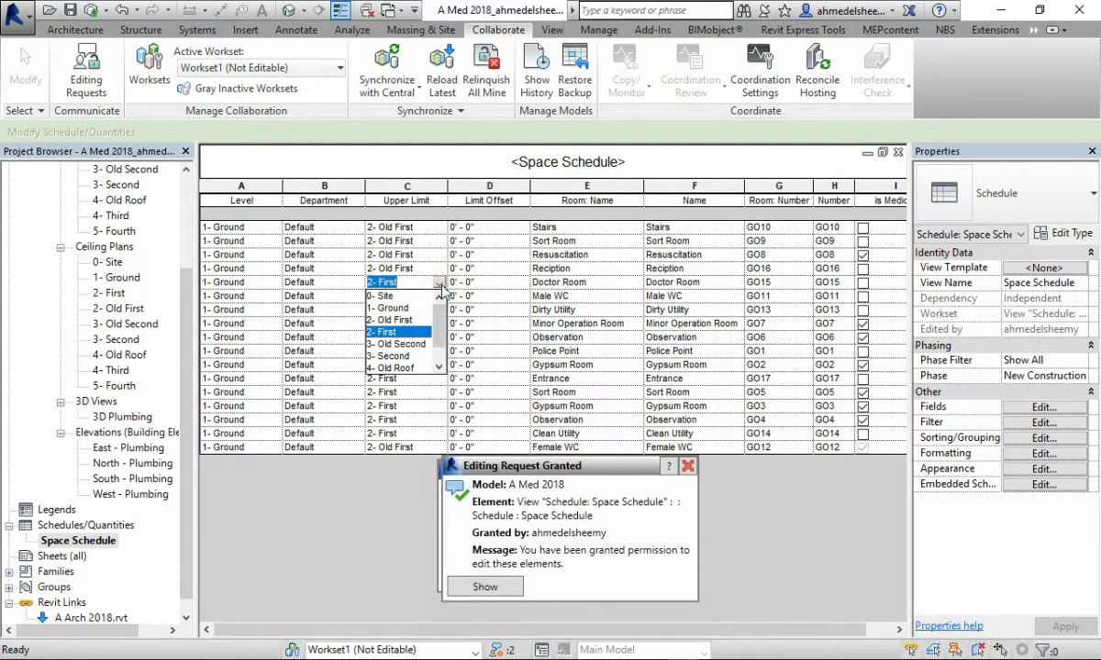
{"action": "left_click", "coordinate": [410, 320]}
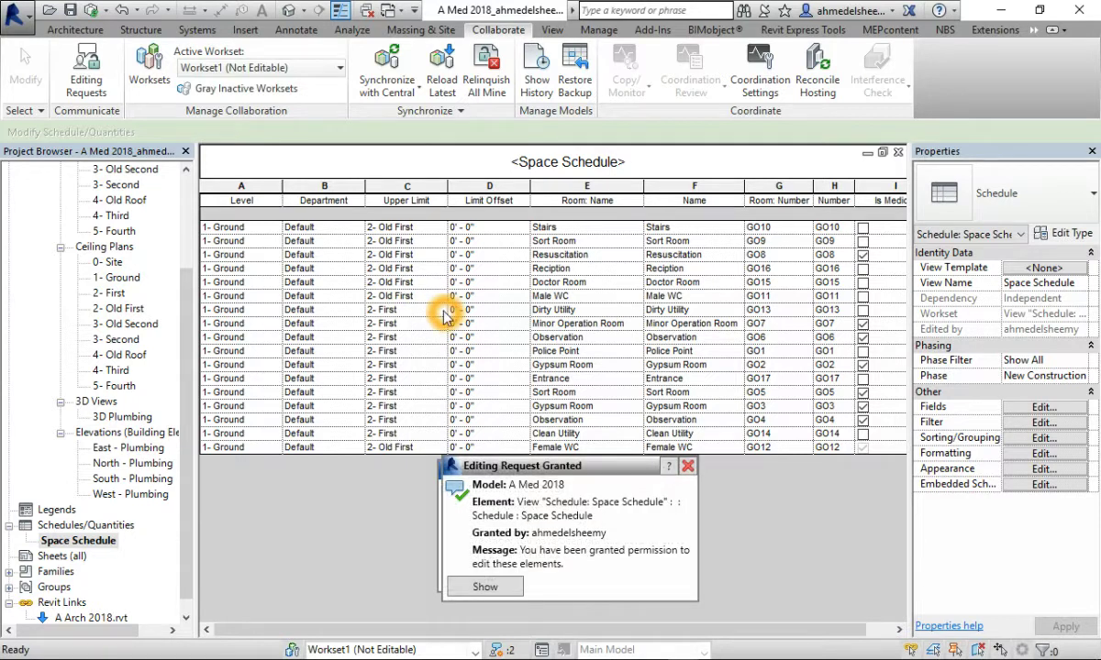
{"action": "left_click", "coordinate": [439, 310]}
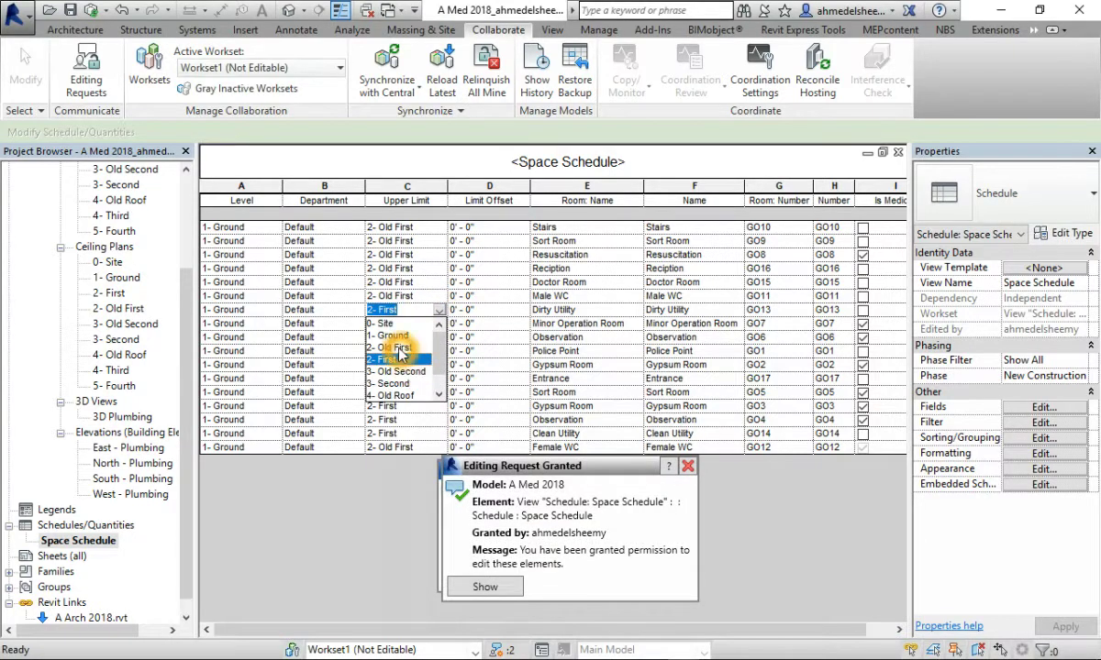
{"action": "left_click", "coordinate": [399, 347]}
{"action": "left_click", "coordinate": [439, 324]}
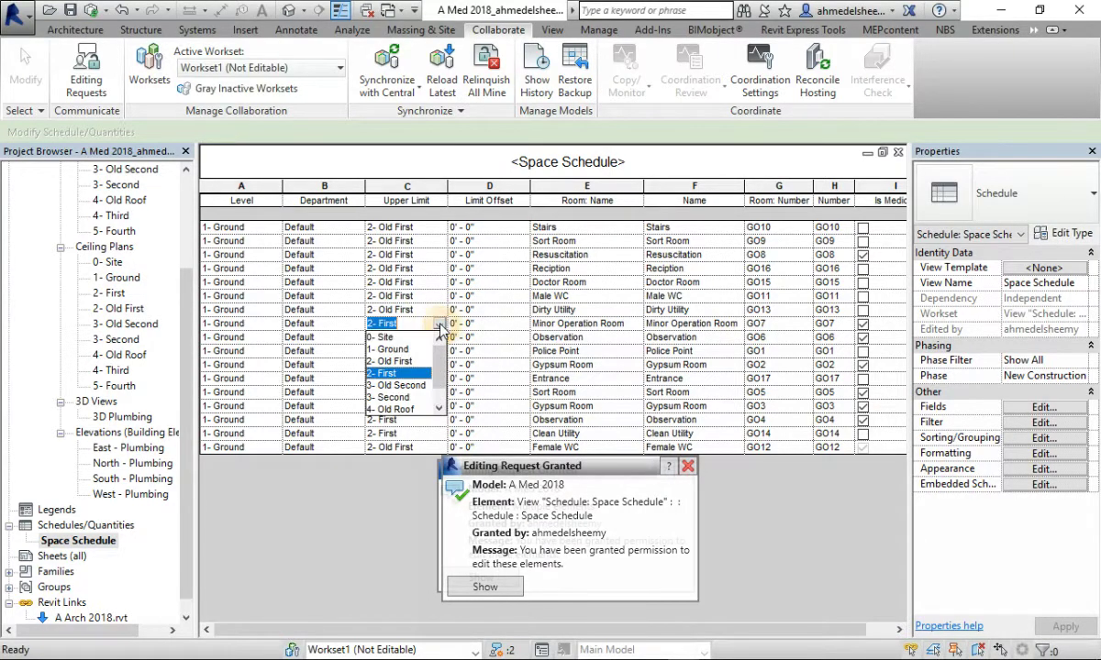
{"action": "left_click", "coordinate": [391, 362]}
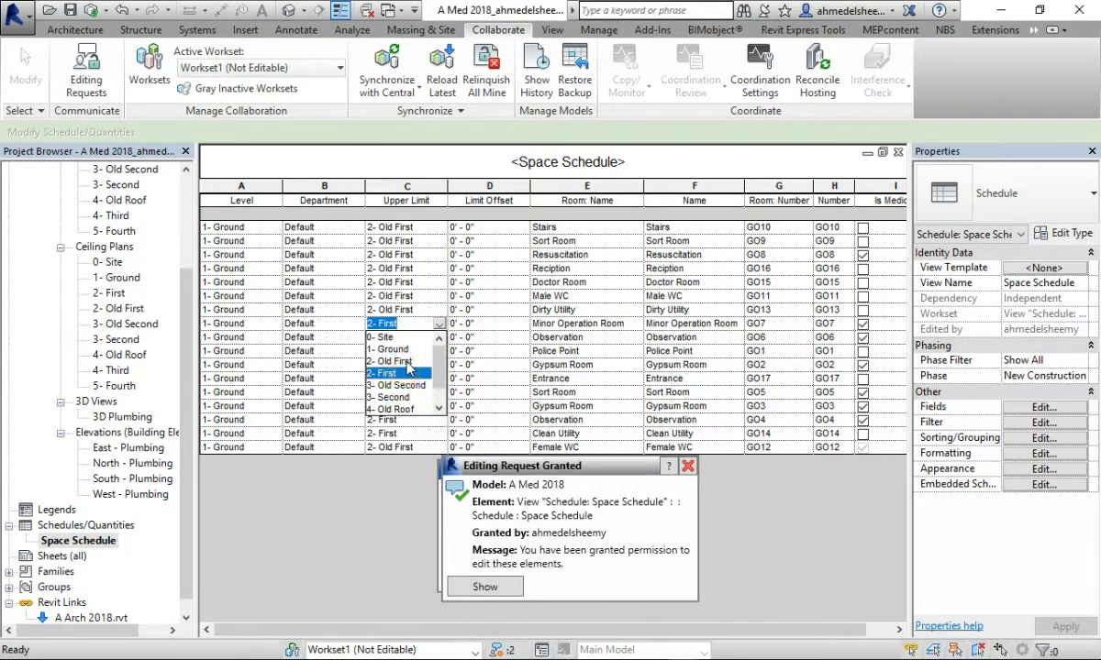
Set the upper limits of Observation GO6, Police Point GO1 and Gypsum Room GO2 to 2- Old First.
{"action": "left_click", "coordinate": [440, 338]}
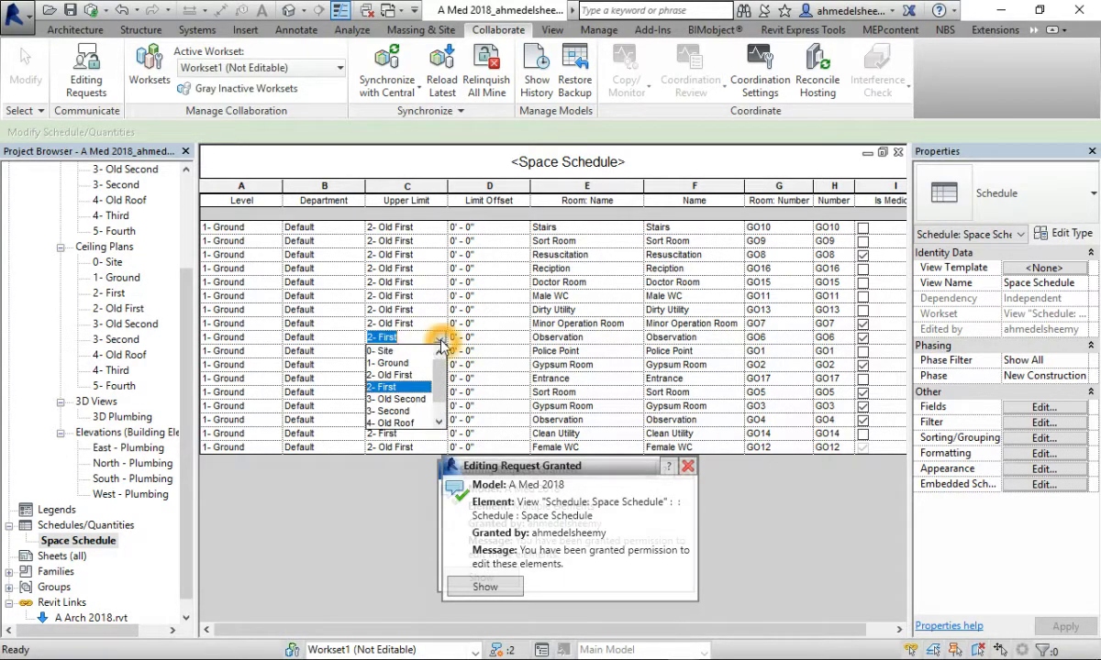
{"action": "left_click", "coordinate": [395, 375]}
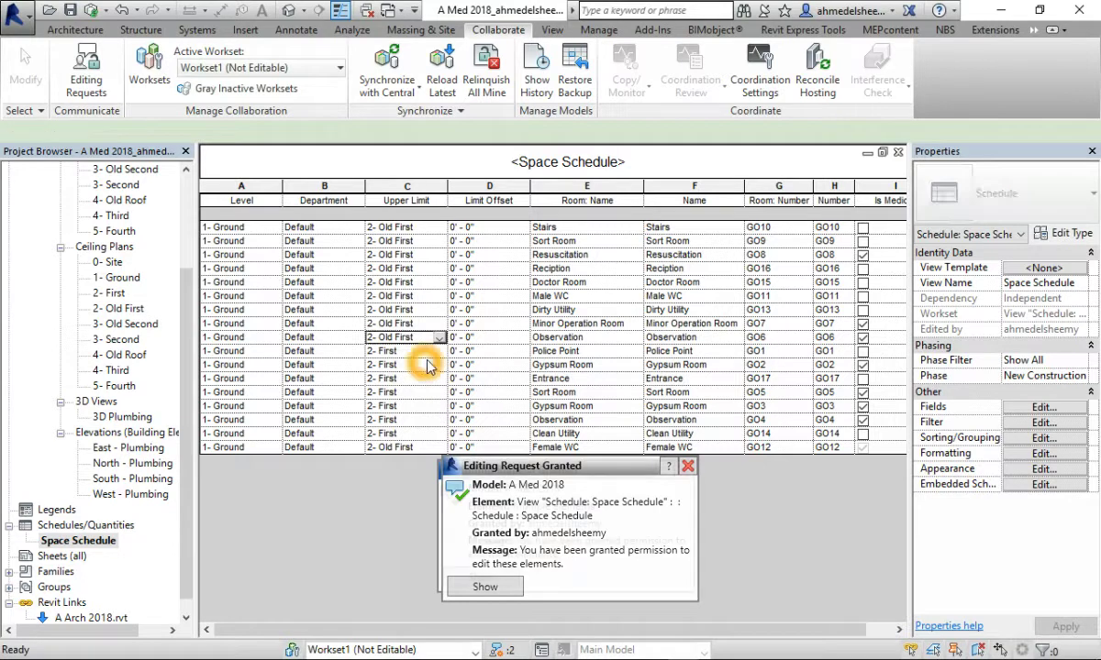
{"action": "left_click", "coordinate": [440, 352]}
{"action": "left_click", "coordinate": [395, 389]}
{"action": "left_click", "coordinate": [430, 366]}
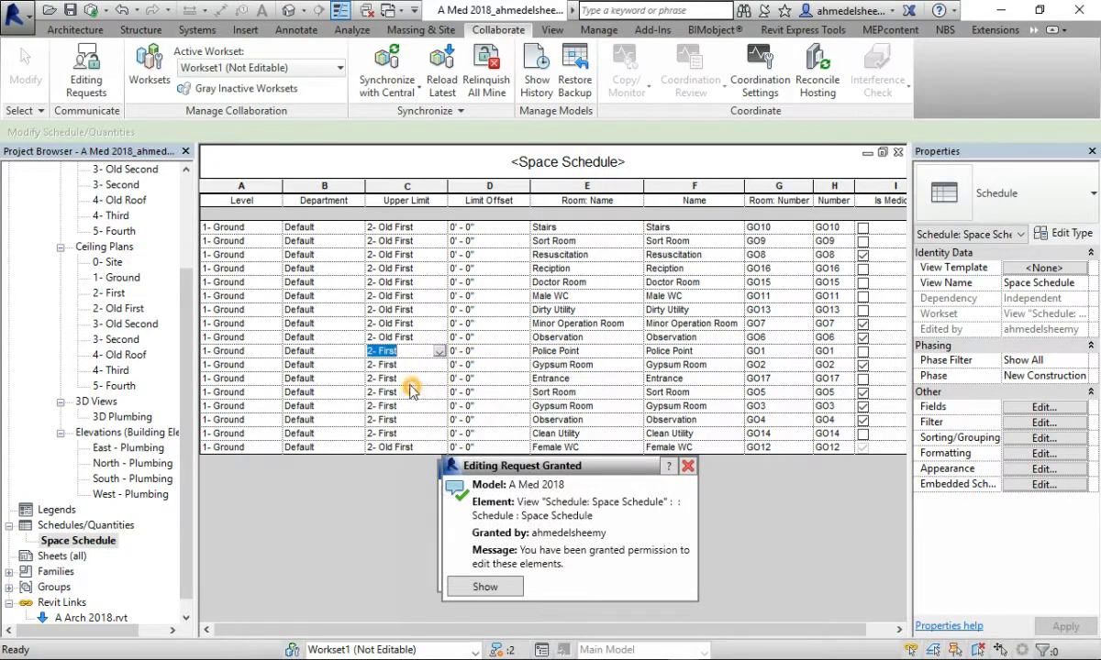
{"action": "left_click", "coordinate": [441, 365]}
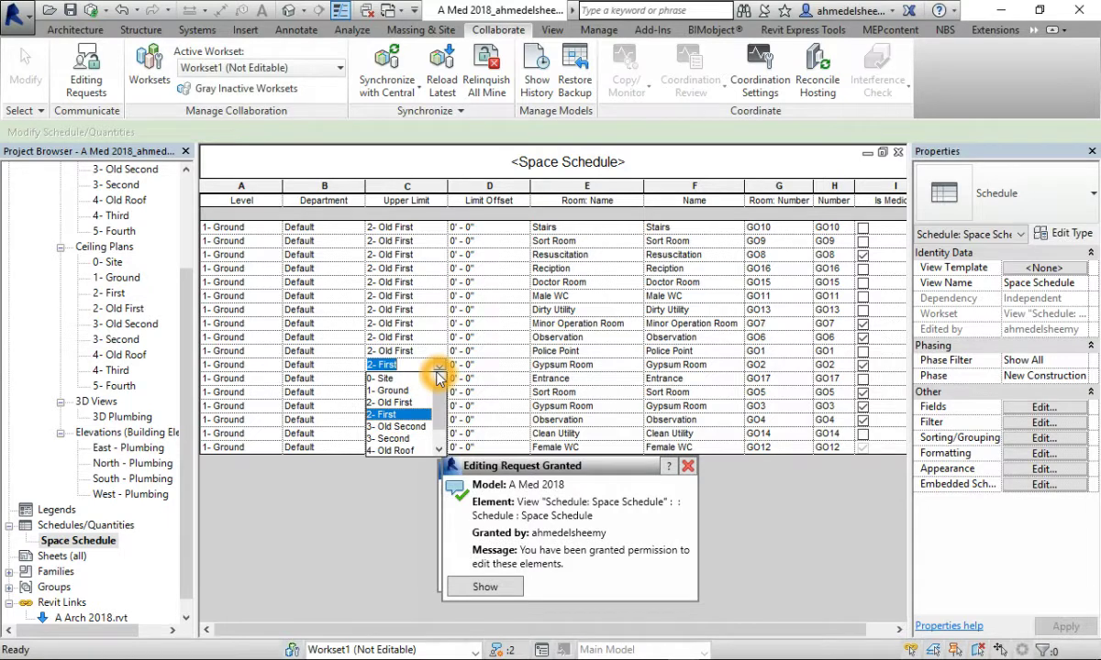
{"action": "left_click", "coordinate": [394, 401]}
Set the upper limits of the remaining 2- First spaces, from Entrance GO17 down to Clean Utility GO14, to 2- Old First.
{"action": "left_click", "coordinate": [431, 434]}
{"action": "left_click", "coordinate": [439, 436]}
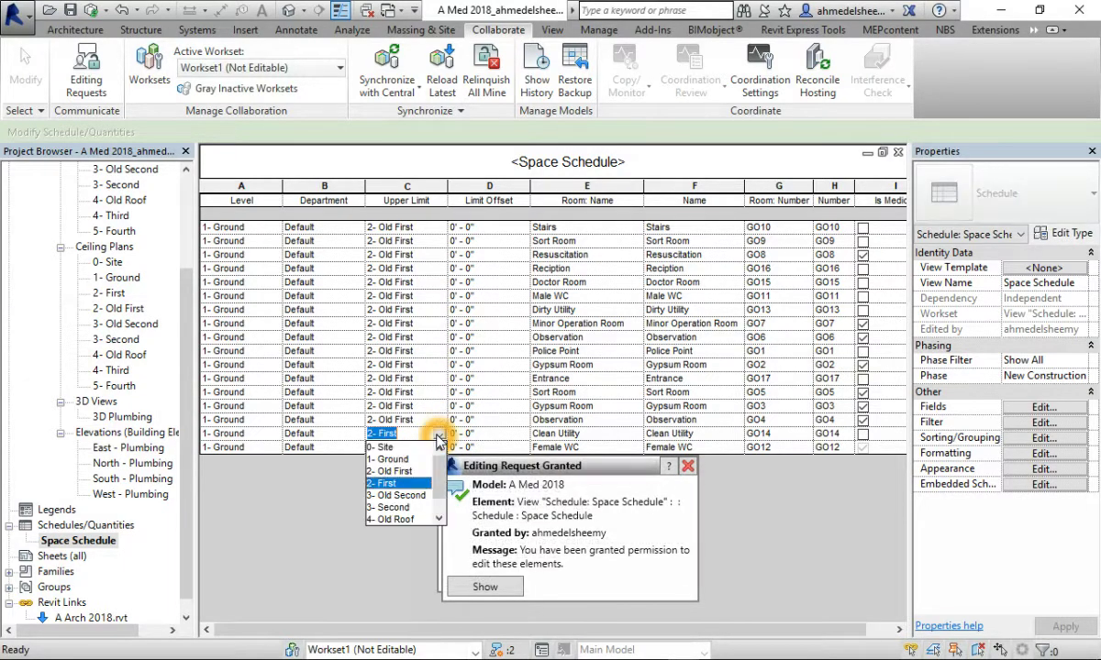
{"action": "left_click", "coordinate": [408, 475]}
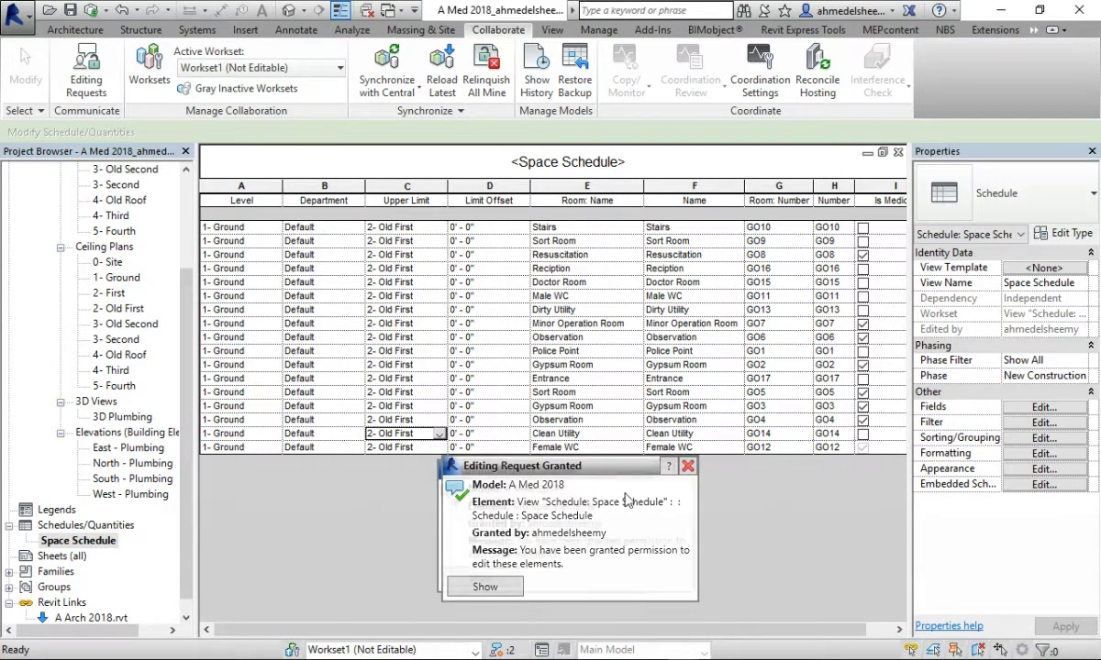
Try to dismiss the repeated Editing Request Granted notifications covering the schedule.
{"action": "left_click", "coordinate": [688, 467]}
{"action": "left_click", "coordinate": [688, 468]}
{"action": "left_click", "coordinate": [686, 470]}
{"action": "left_click", "coordinate": [684, 471]}
{"action": "left_click", "coordinate": [684, 470]}
{"action": "left_click", "coordinate": [684, 471]}
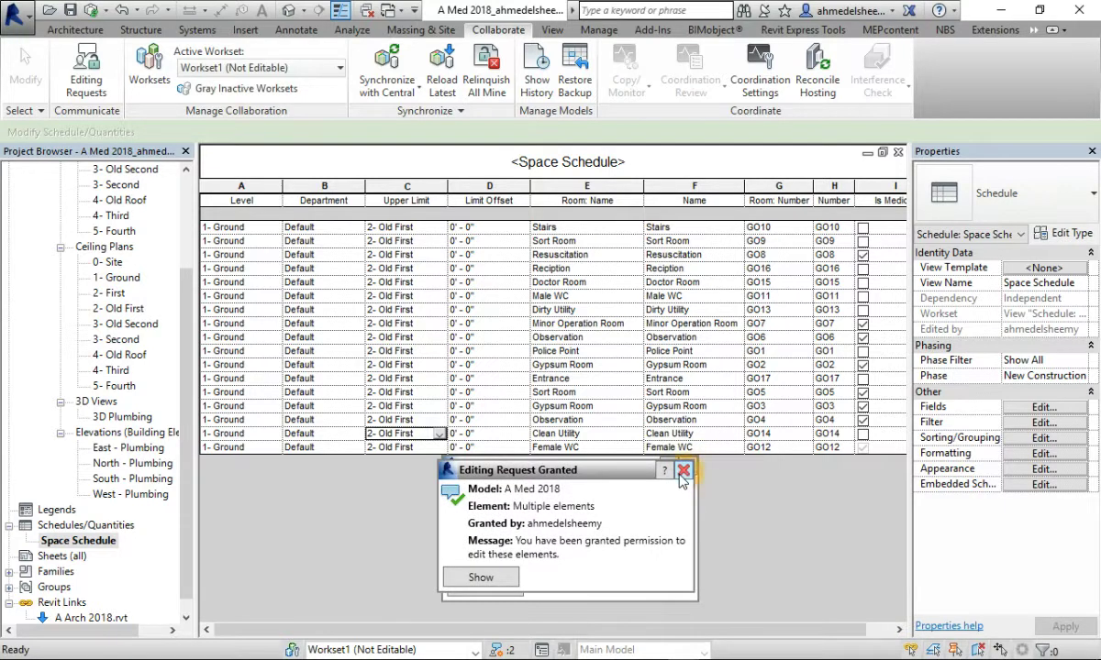
{"action": "left_click", "coordinate": [684, 470]}
{"action": "left_click", "coordinate": [685, 470]}
{"action": "left_click", "coordinate": [685, 470]}
{"action": "left_click", "coordinate": [686, 470]}
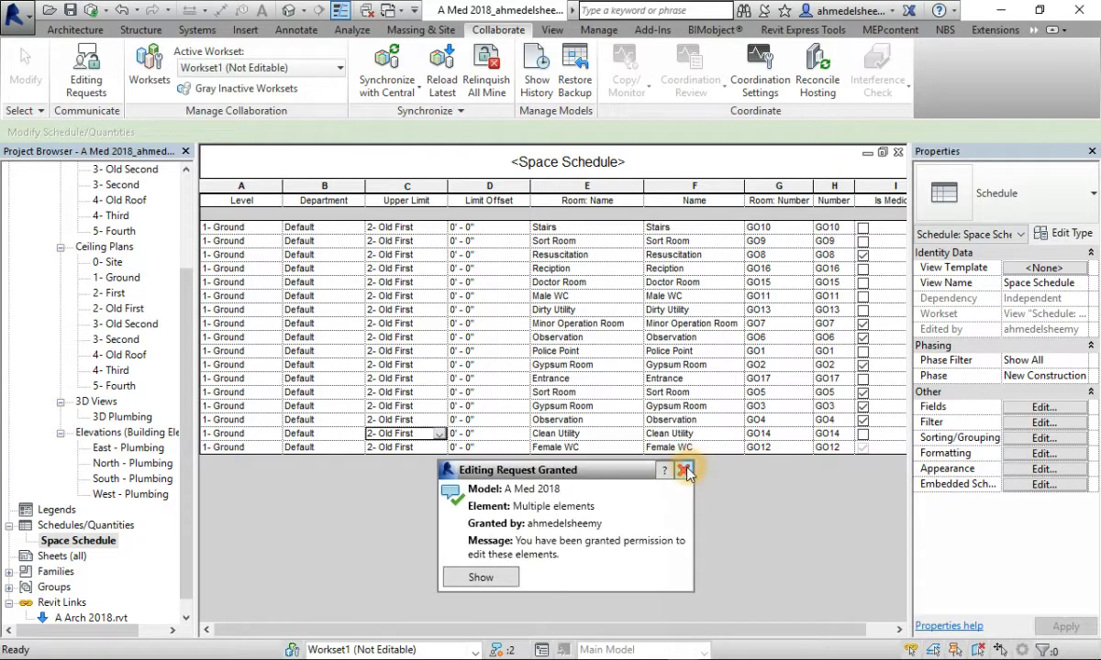
{"action": "left_click", "coordinate": [688, 469]}
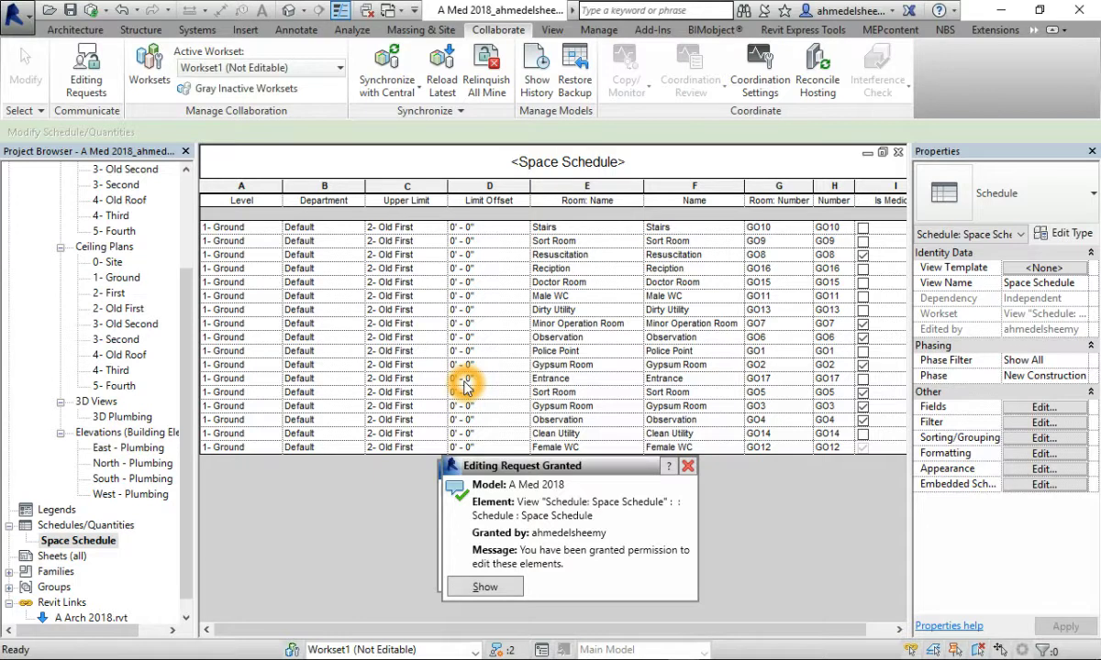
Change the project's length unit format to Millimeters.
{"action": "left_click", "coordinate": [600, 31]}
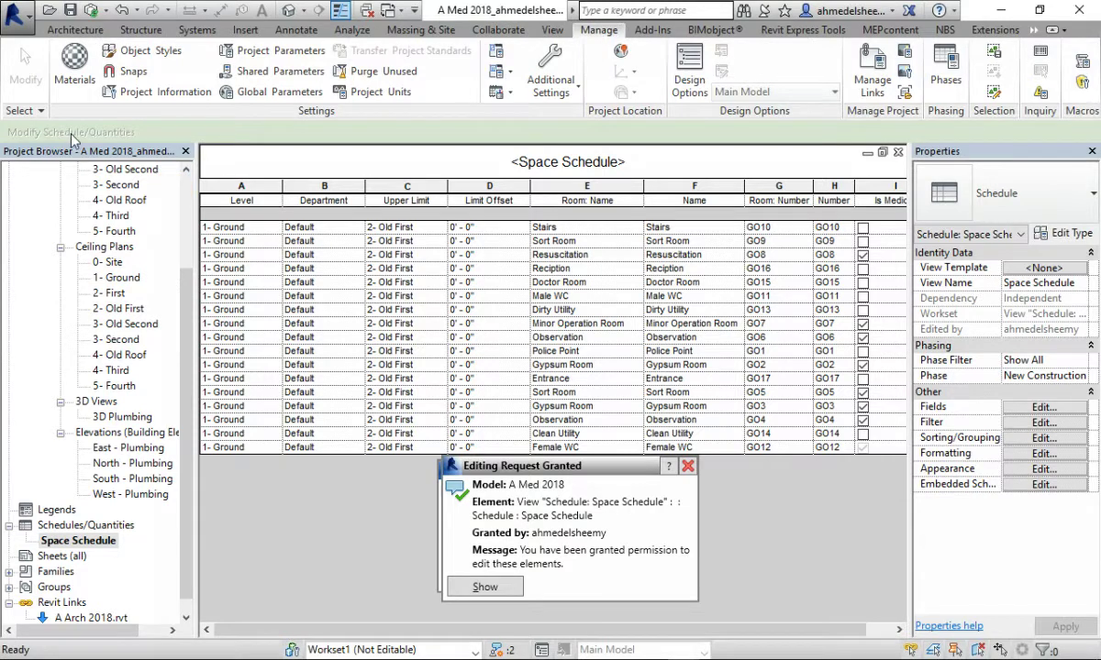
{"action": "left_click", "coordinate": [371, 96]}
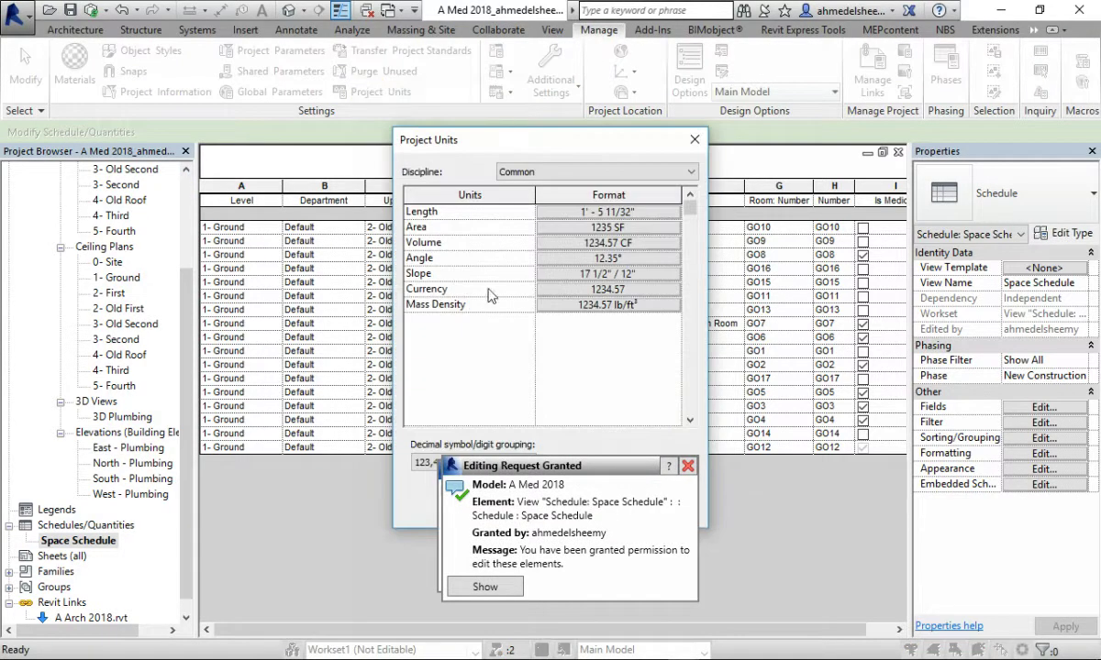
{"action": "left_click", "coordinate": [642, 213]}
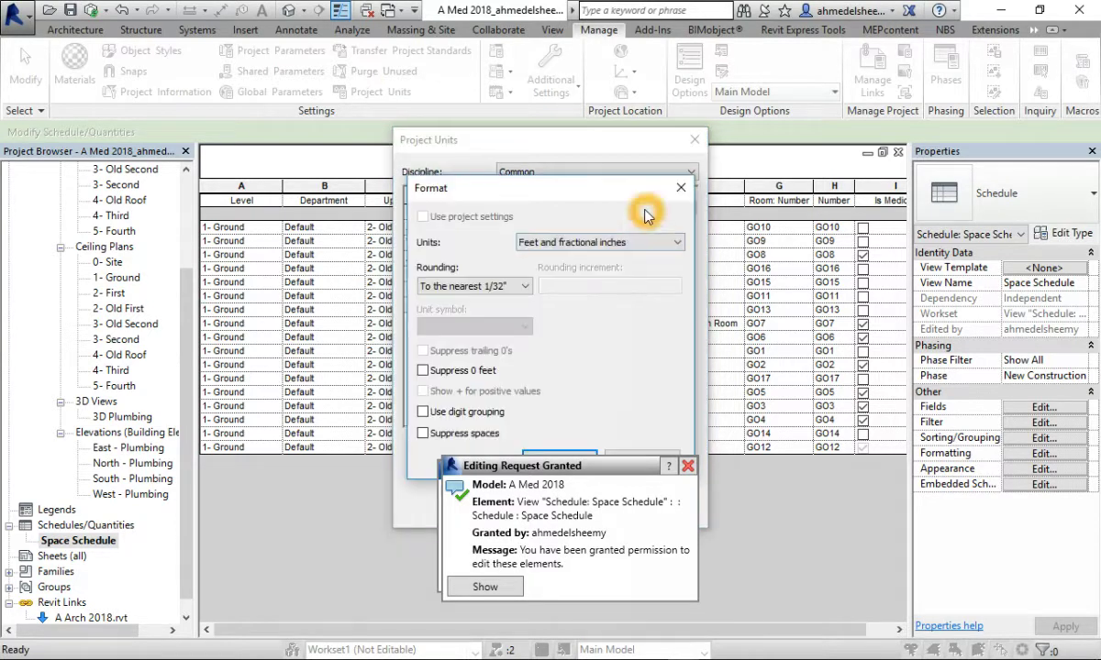
{"action": "left_click", "coordinate": [679, 242]}
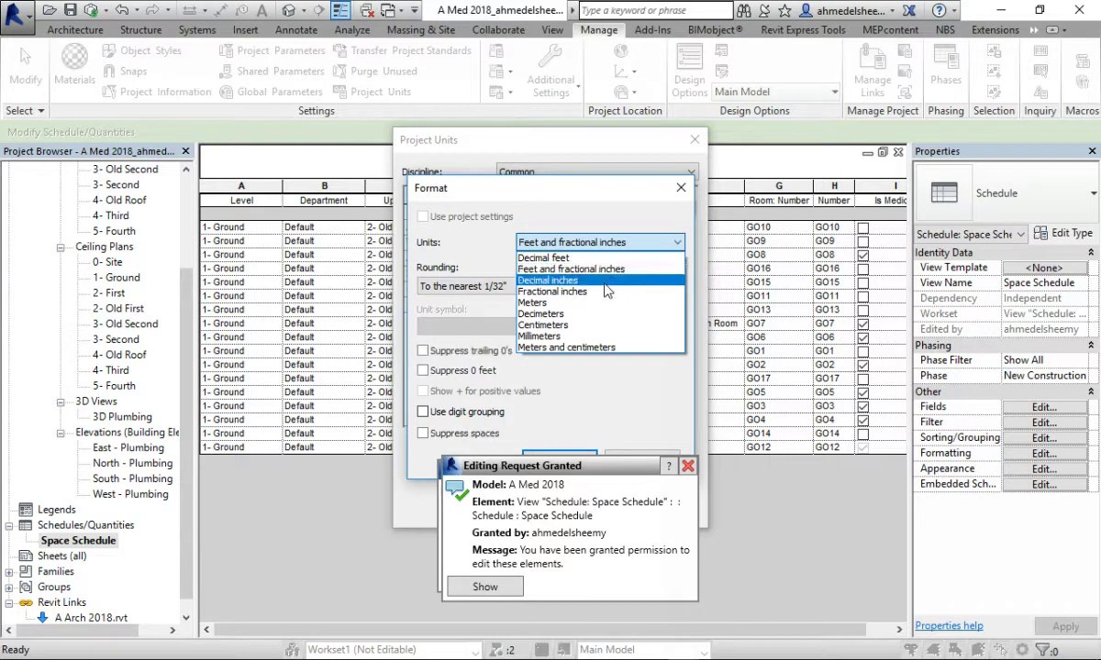
{"action": "left_click", "coordinate": [546, 335]}
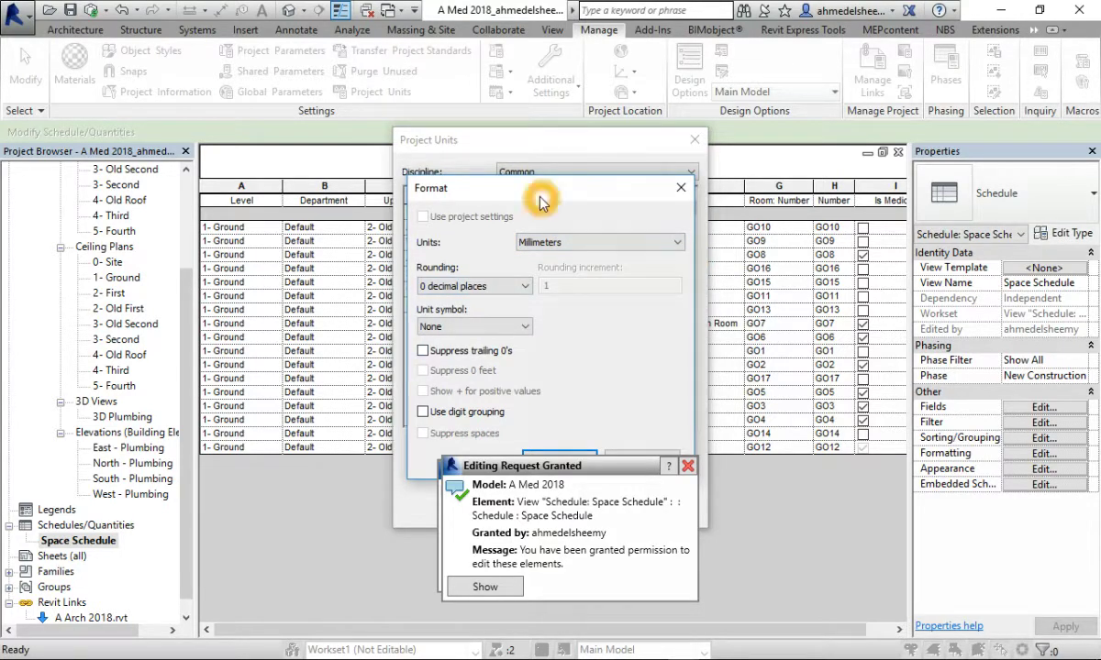
{"action": "left_click_drag", "start_coordinate": [552, 192], "coordinate": [483, 118]}
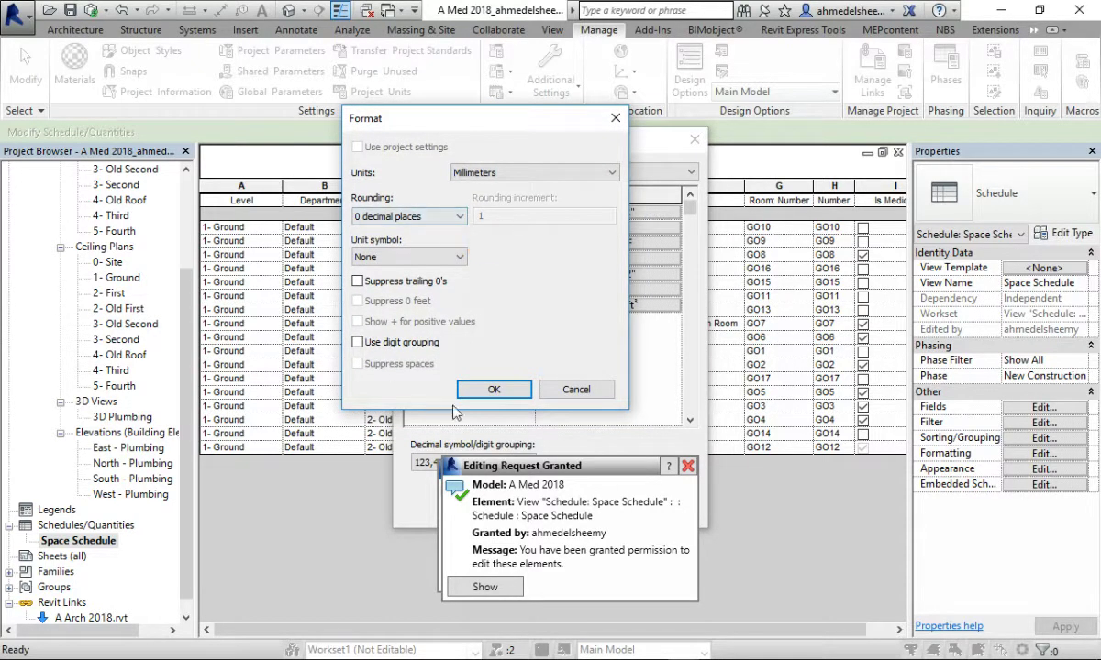
{"action": "left_click", "coordinate": [496, 389]}
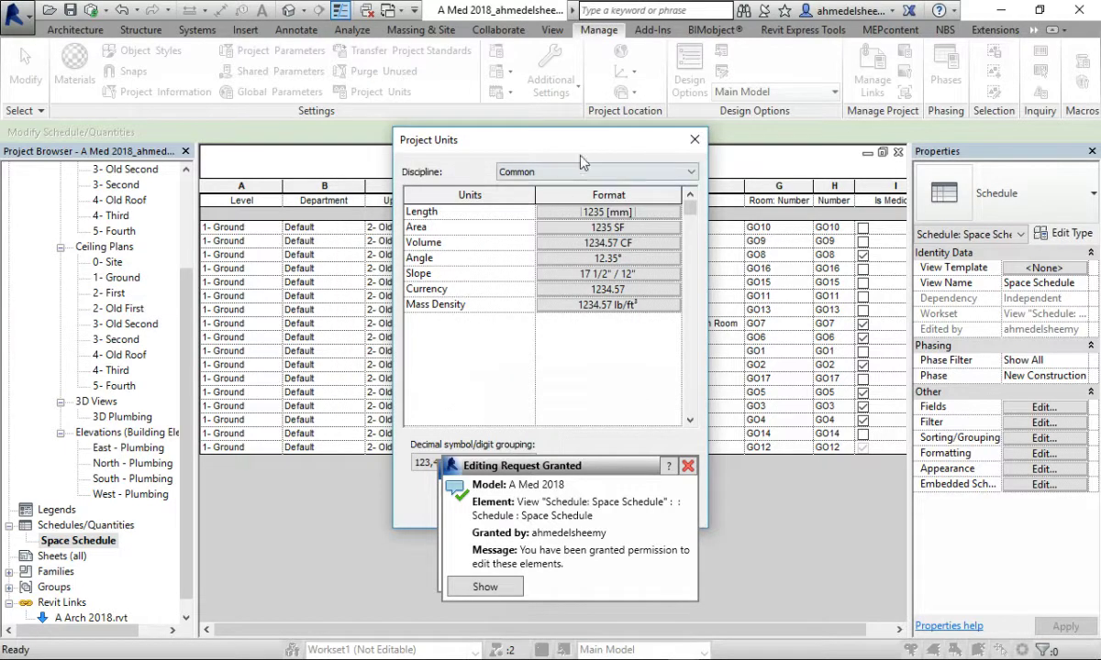
{"action": "left_click_drag", "start_coordinate": [585, 148], "coordinate": [408, 104]}
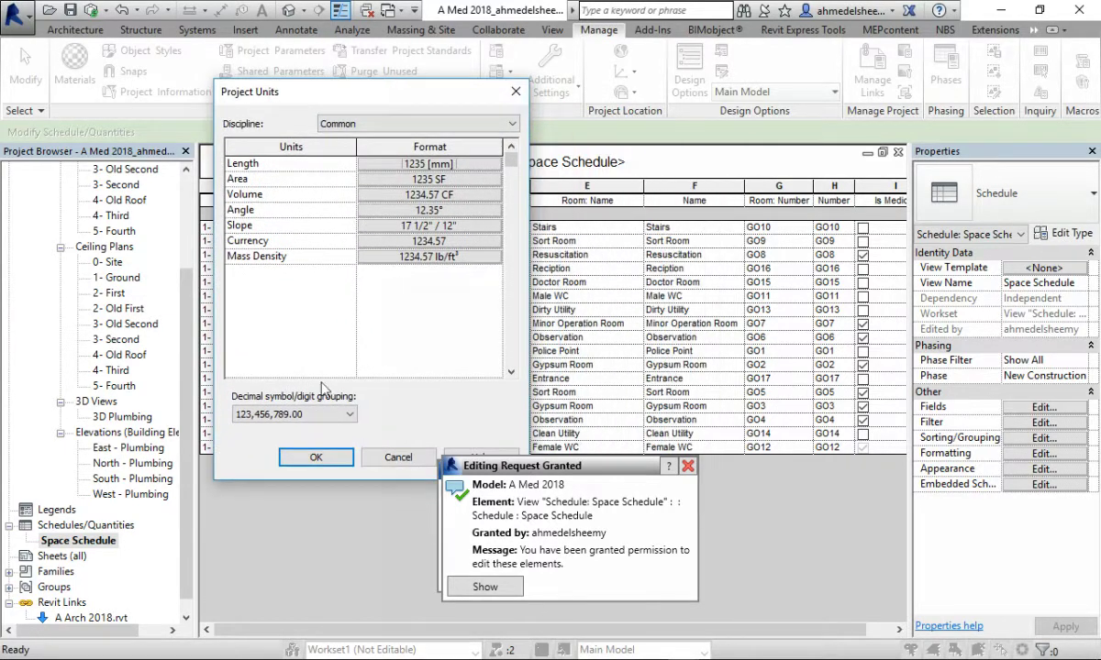
{"action": "left_click", "coordinate": [316, 458]}
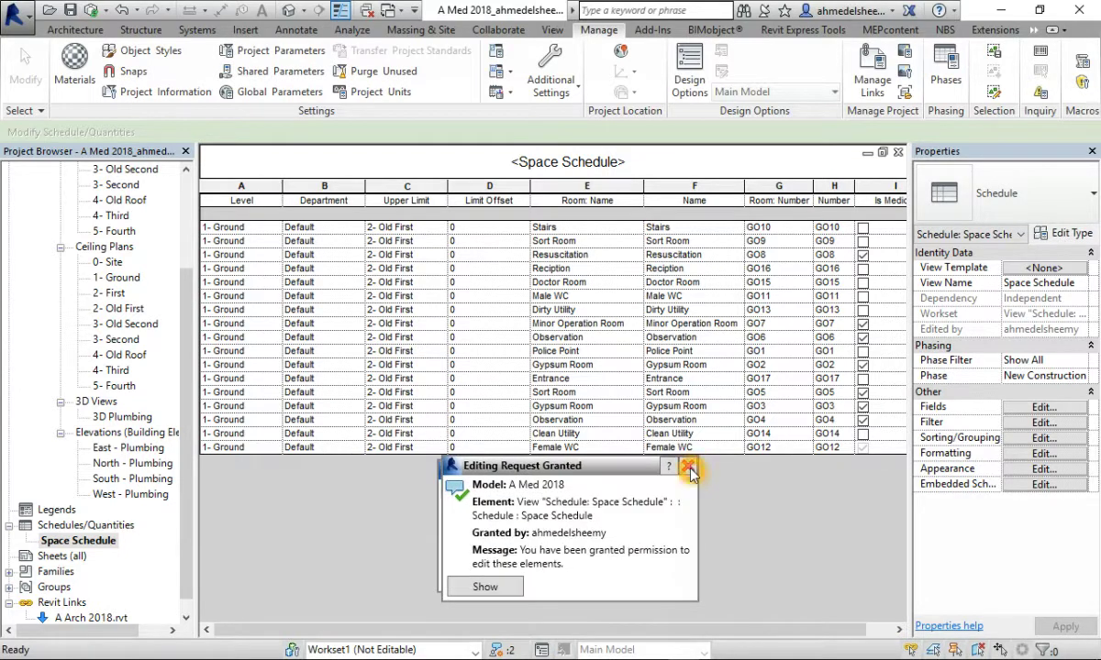
Try again to clear the Editing Request Granted notifications below the schedule.
{"action": "left_click", "coordinate": [492, 174]}
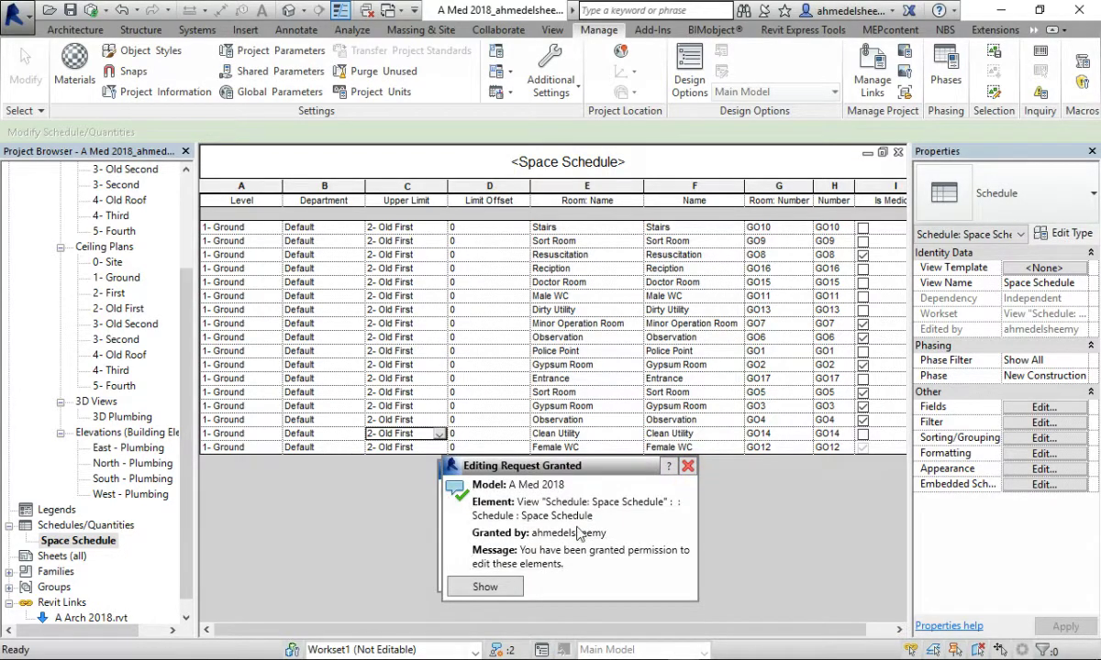
{"action": "left_click", "coordinate": [689, 469]}
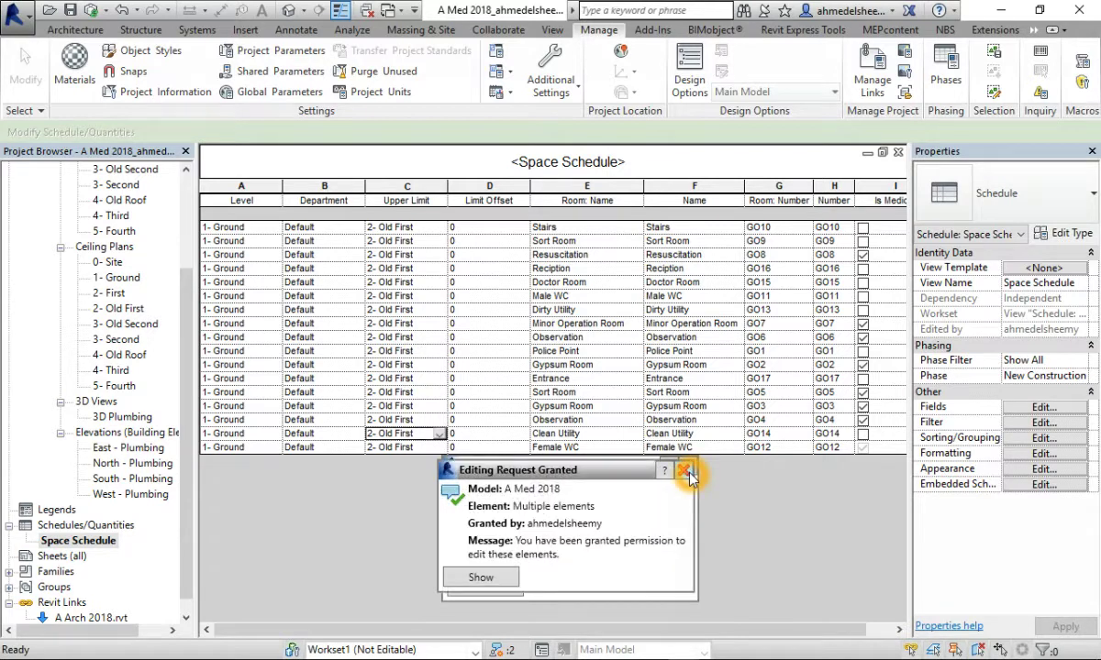
{"action": "left_click", "coordinate": [689, 472]}
{"action": "left_click", "coordinate": [689, 460]}
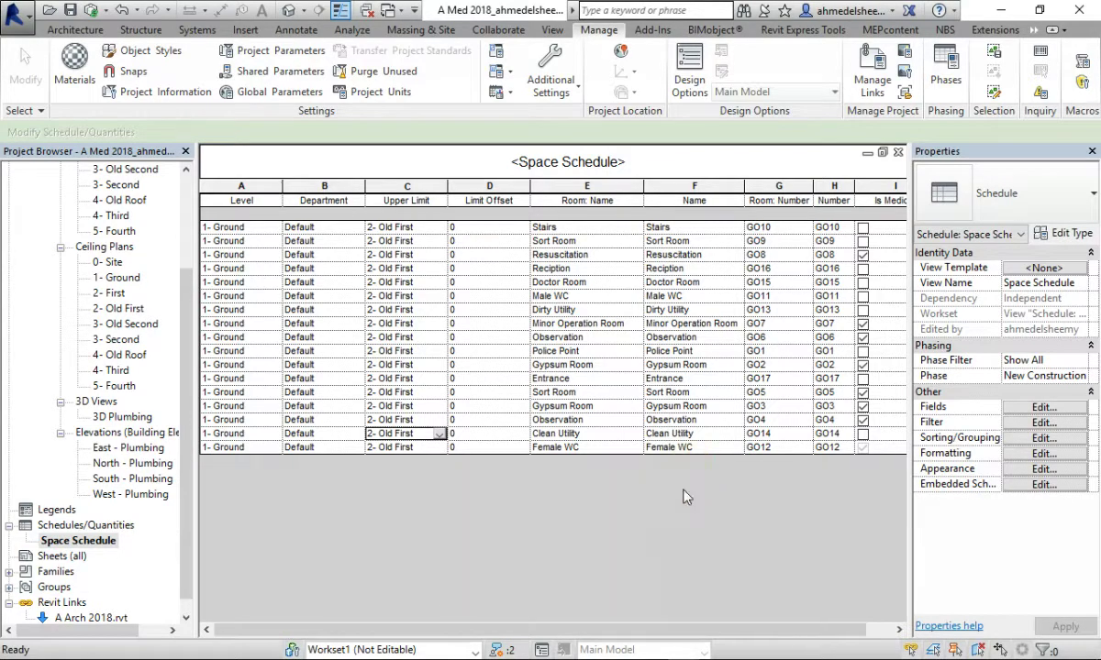
{"action": "left_click", "coordinate": [656, 570]}
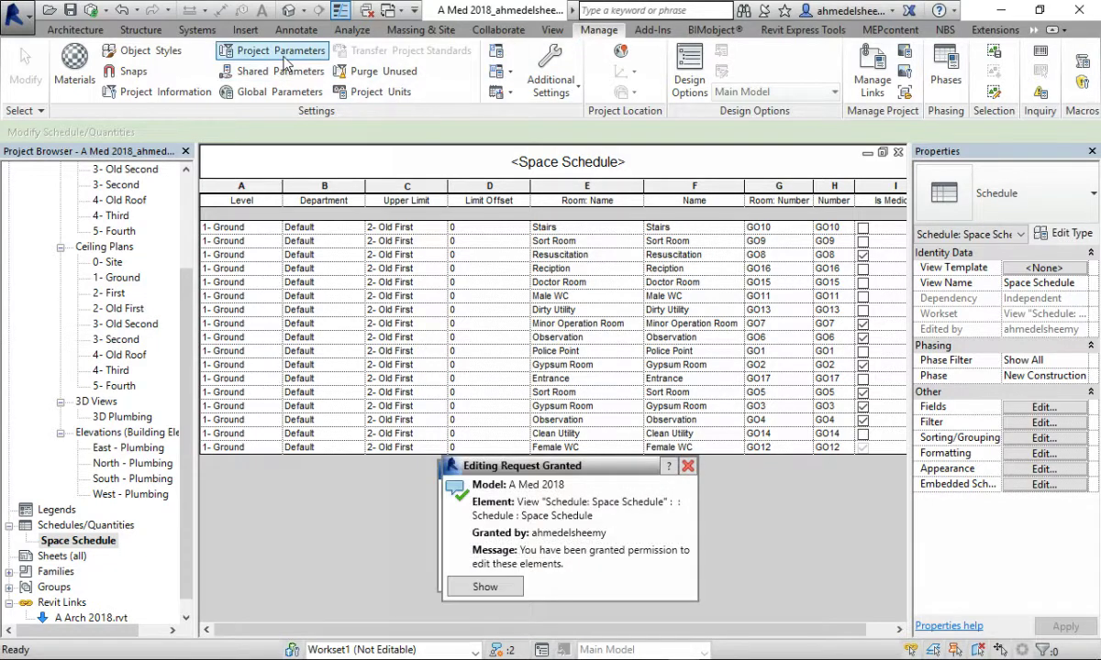
Synchronize the model with the central file, relinquishing the borrowed elements.
{"action": "left_click", "coordinate": [490, 29]}
{"action": "left_click", "coordinate": [390, 63]}
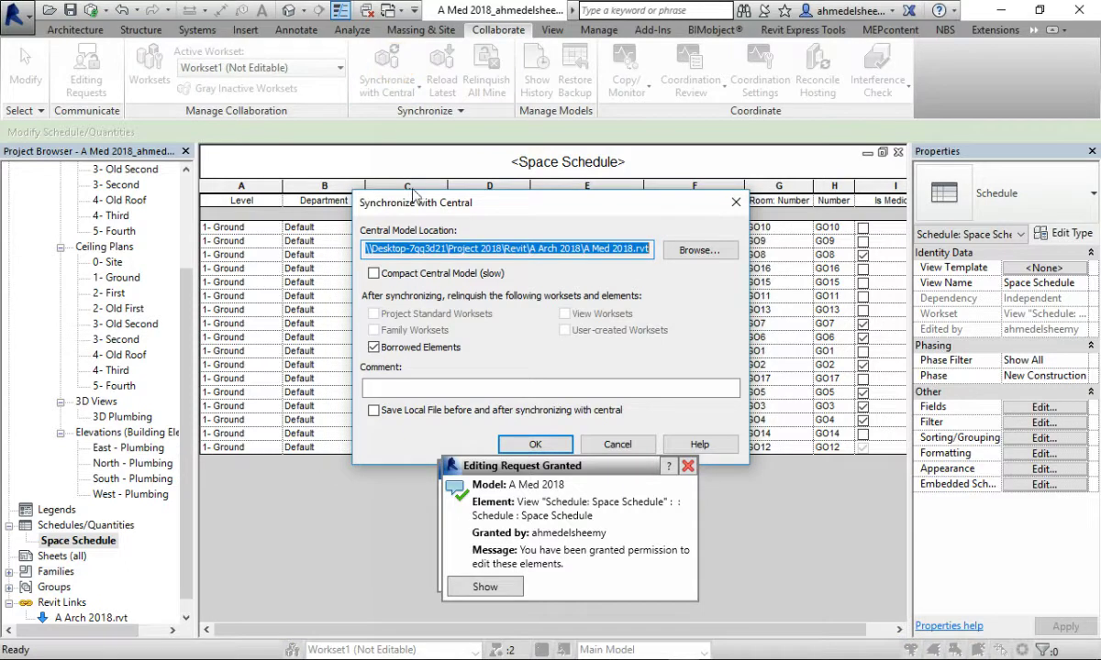
{"action": "left_click", "coordinate": [482, 365]}
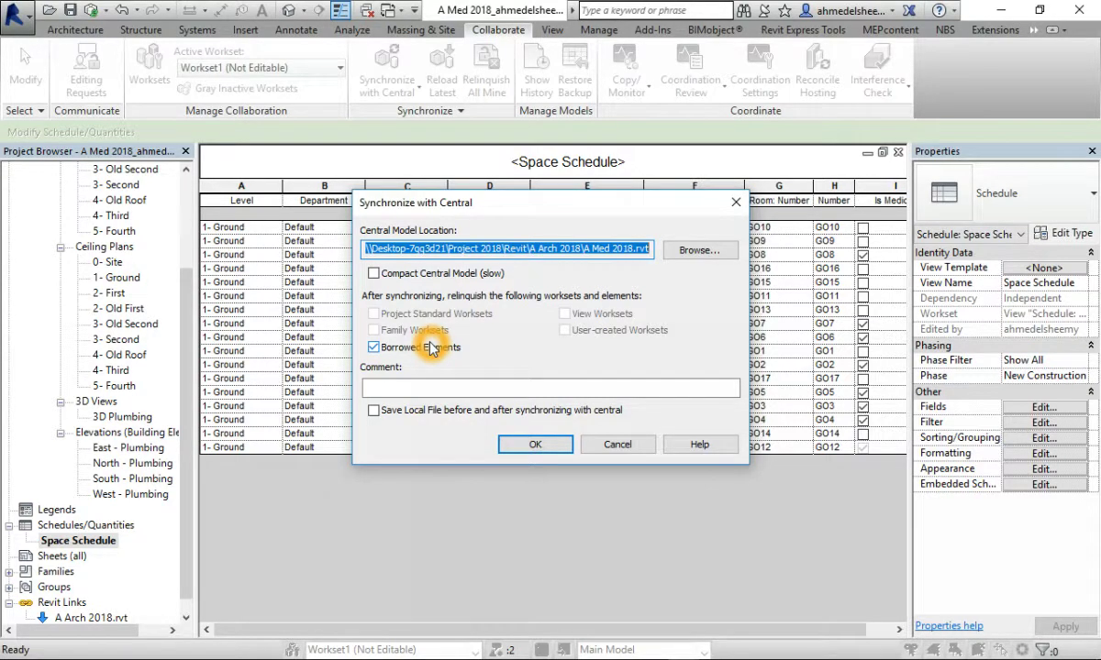
{"action": "left_click", "coordinate": [539, 444]}
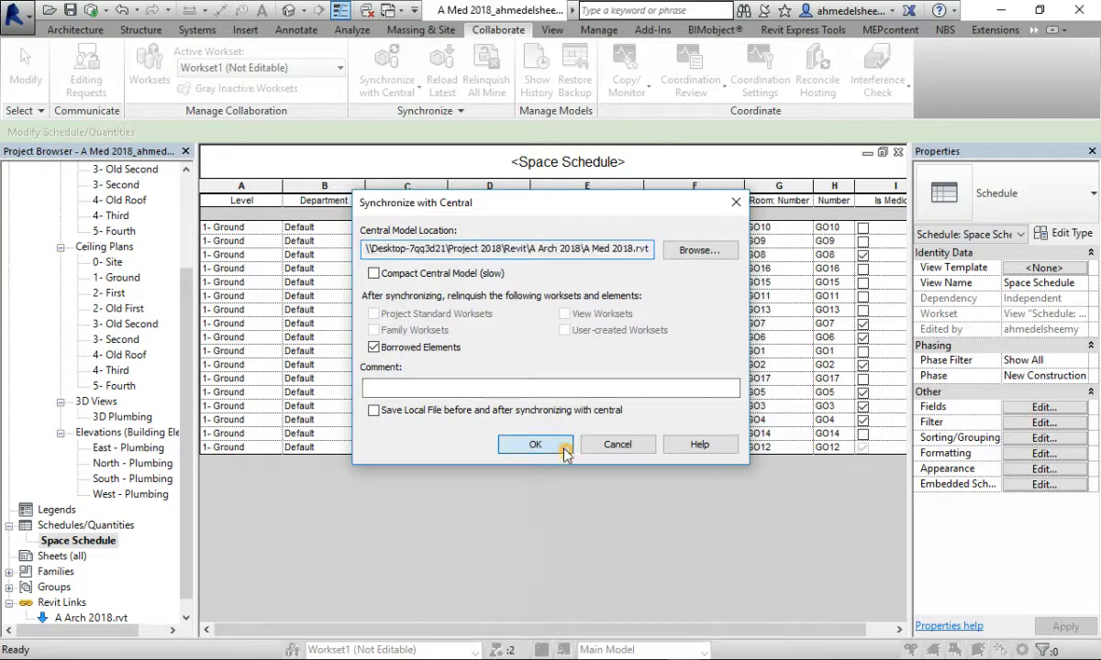